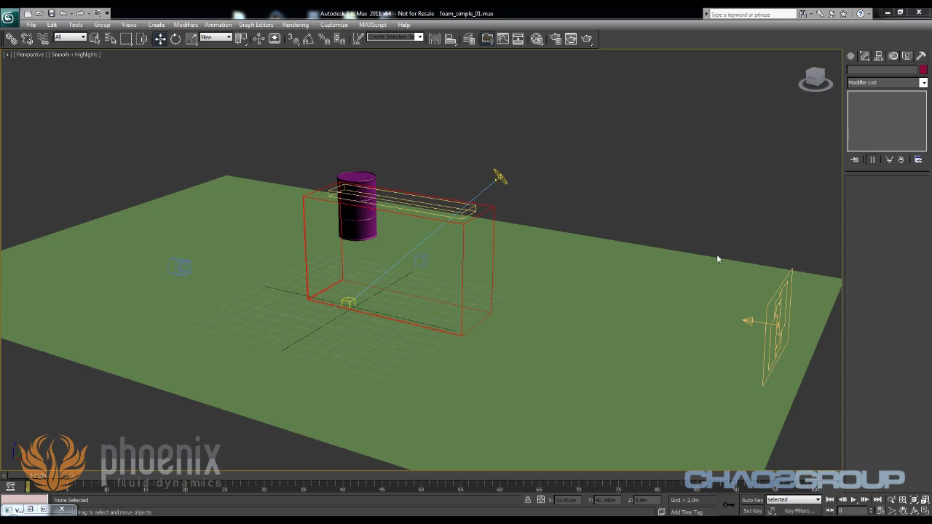
Inspect the VRaySun, ground plane and PHXSource, switch to the camera view, then select PhoenixFD001.
left_click(500, 178)
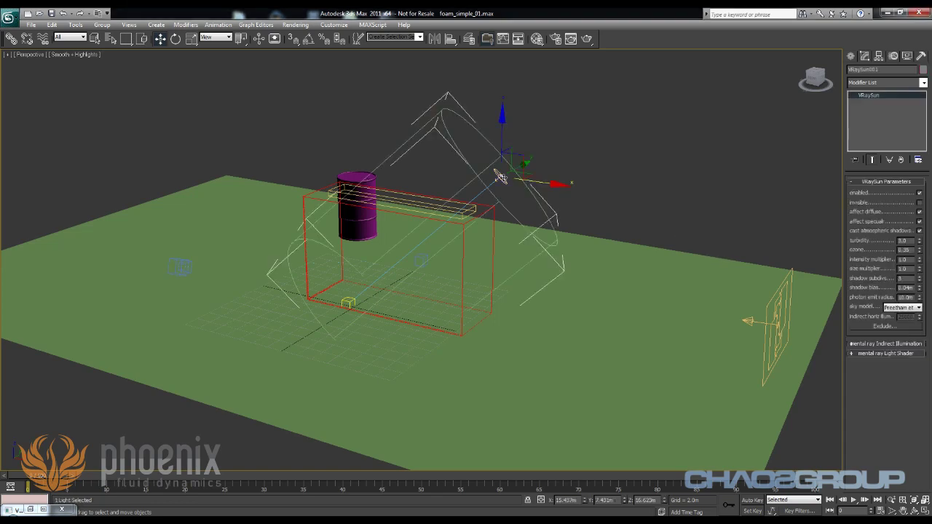
left_click(197, 260)
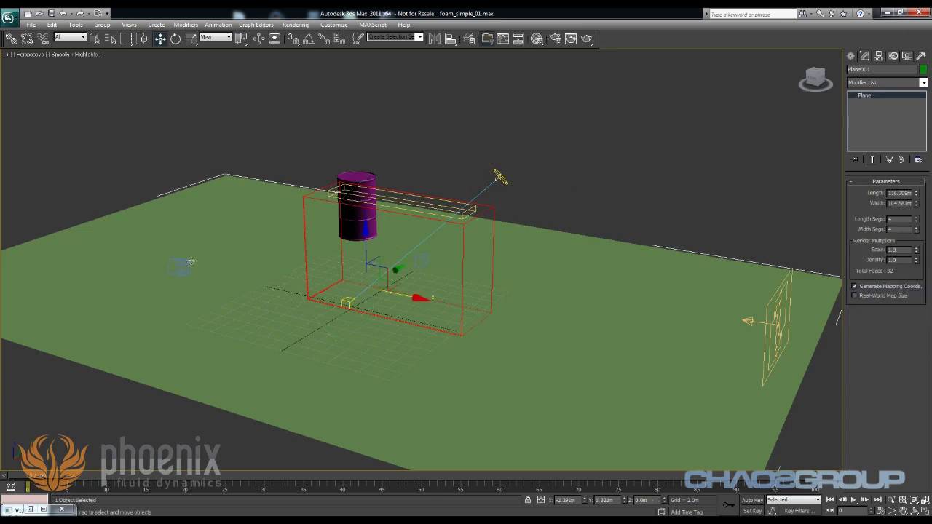
key("c")
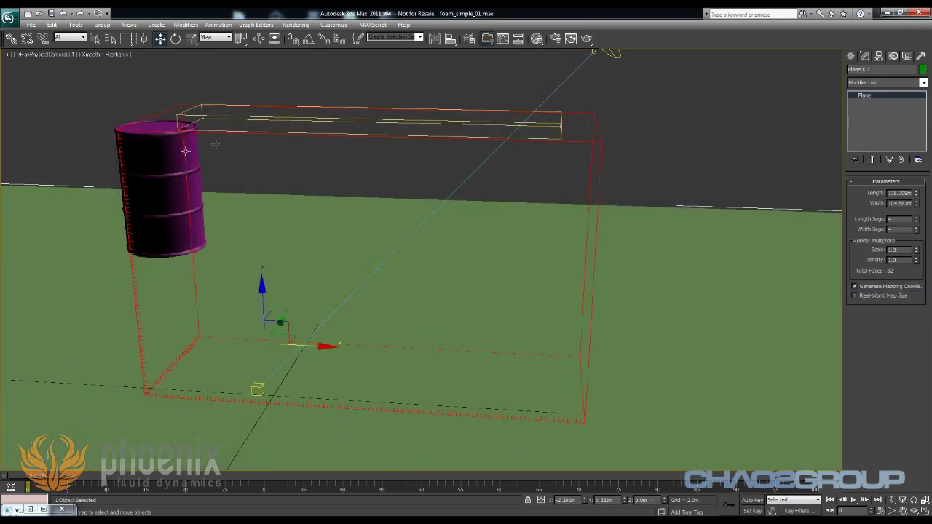
left_click(167, 148)
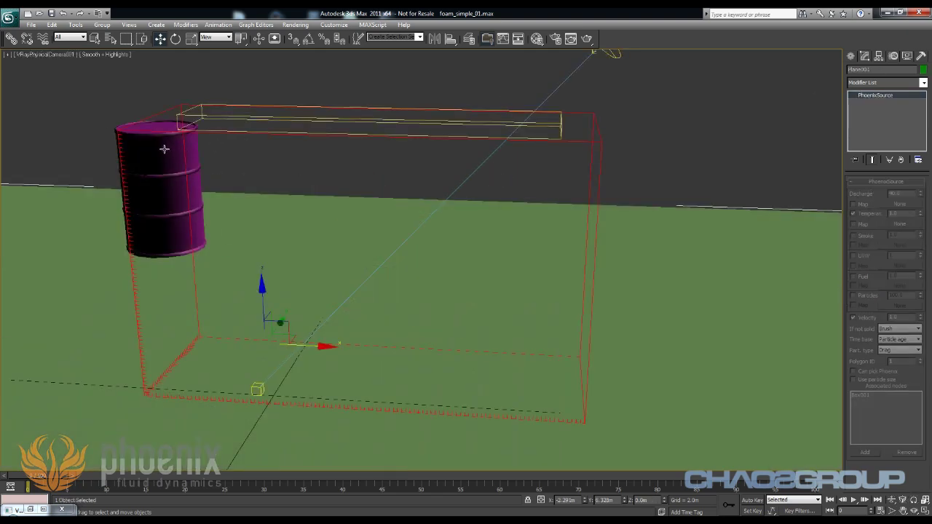
left_click(585, 144)
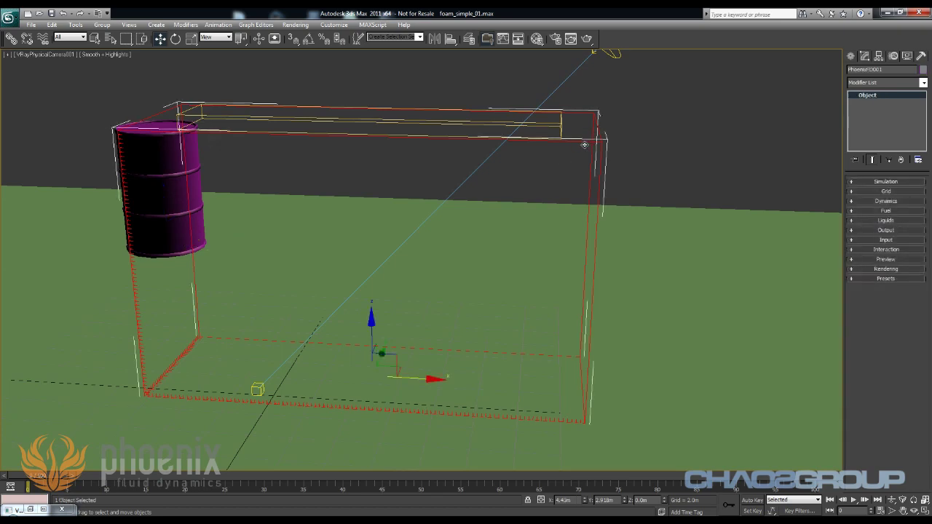
left_click(884, 279)
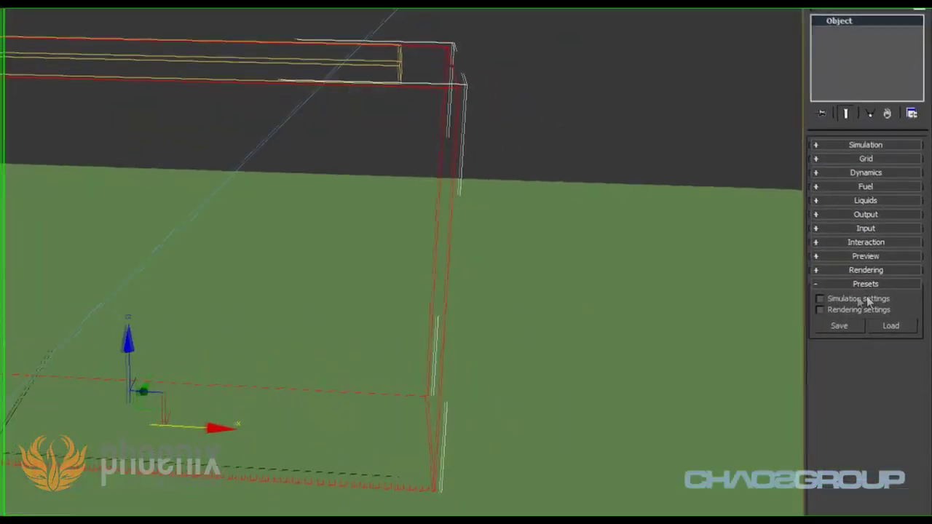
left_click(868, 294)
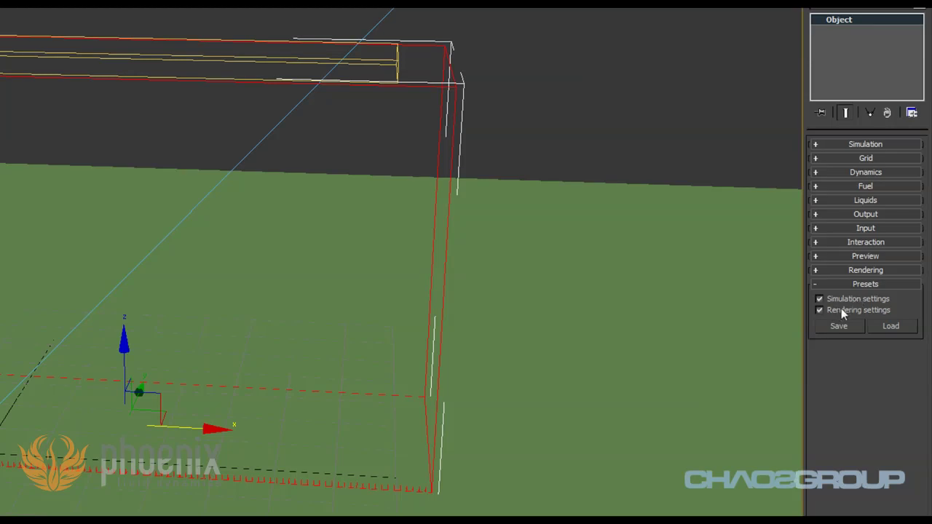
left_click(891, 326)
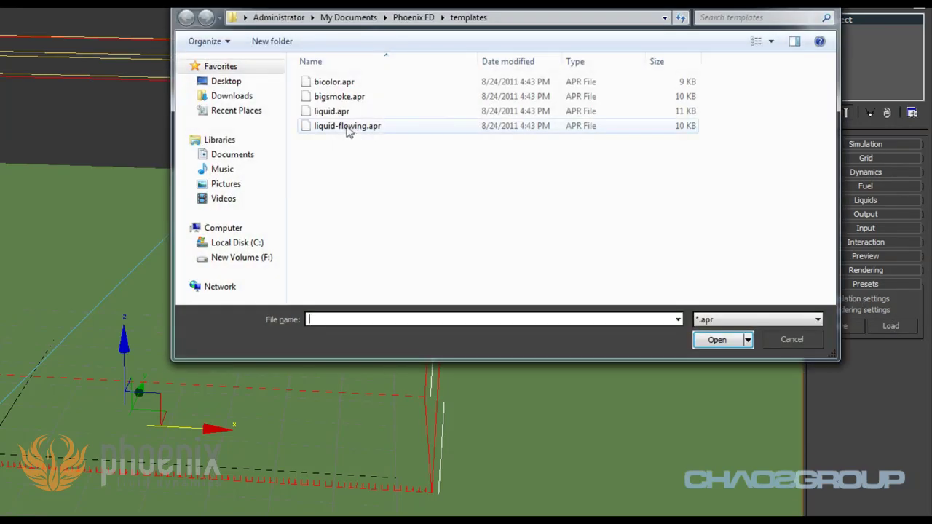
left_click(791, 340)
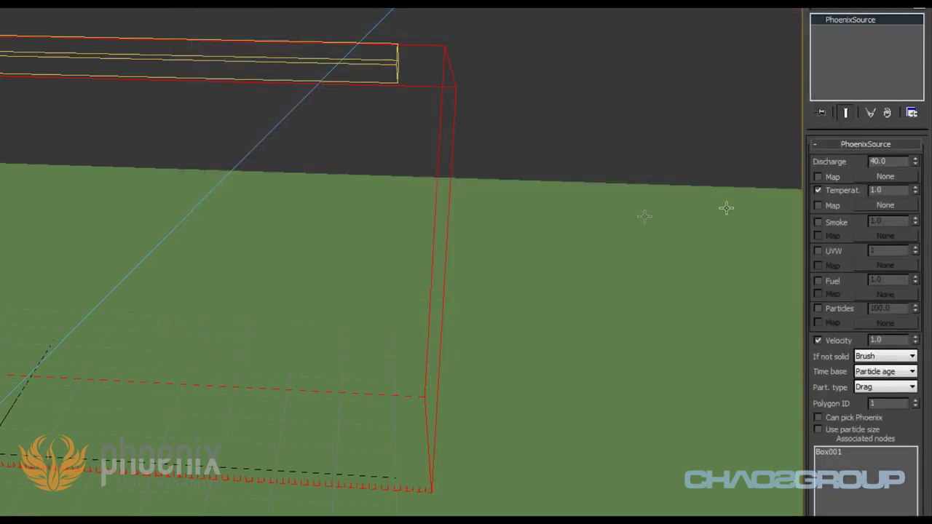
double_click(878, 190)
left_click(832, 454)
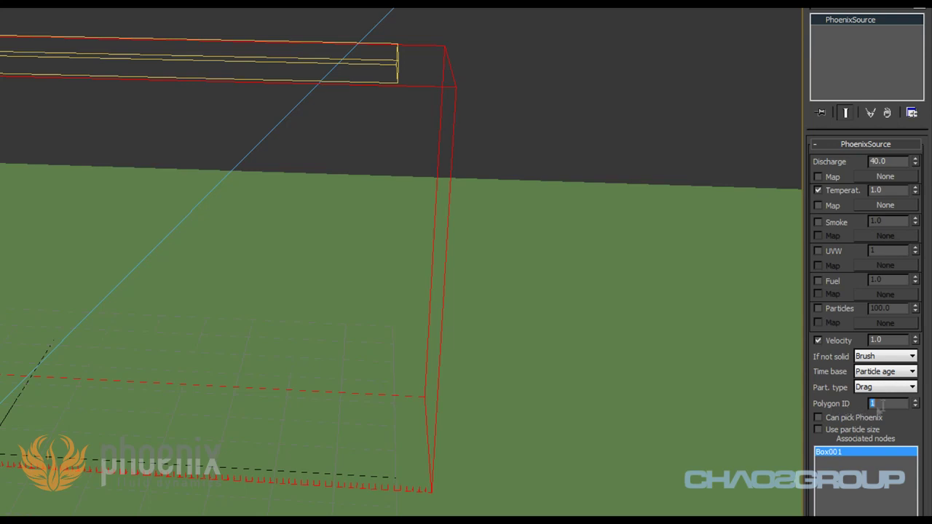
left_click(389, 65)
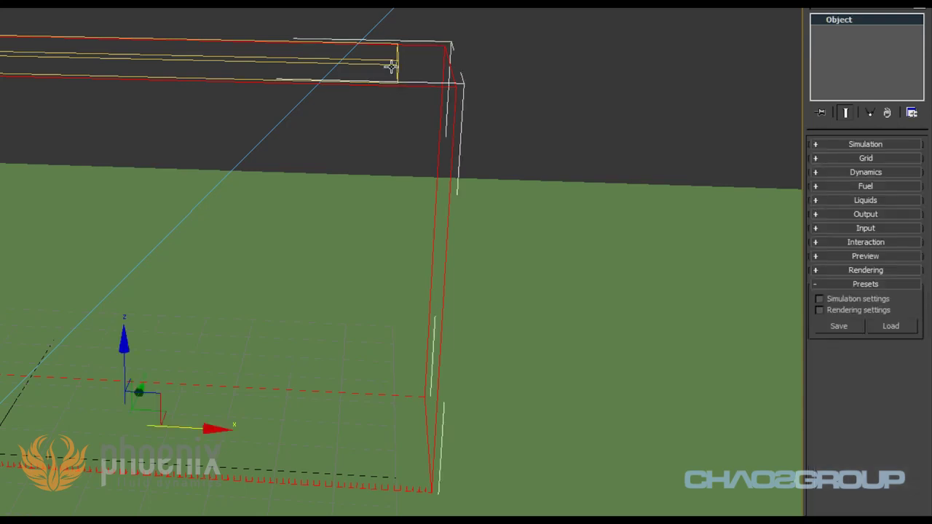
left_click(284, 41)
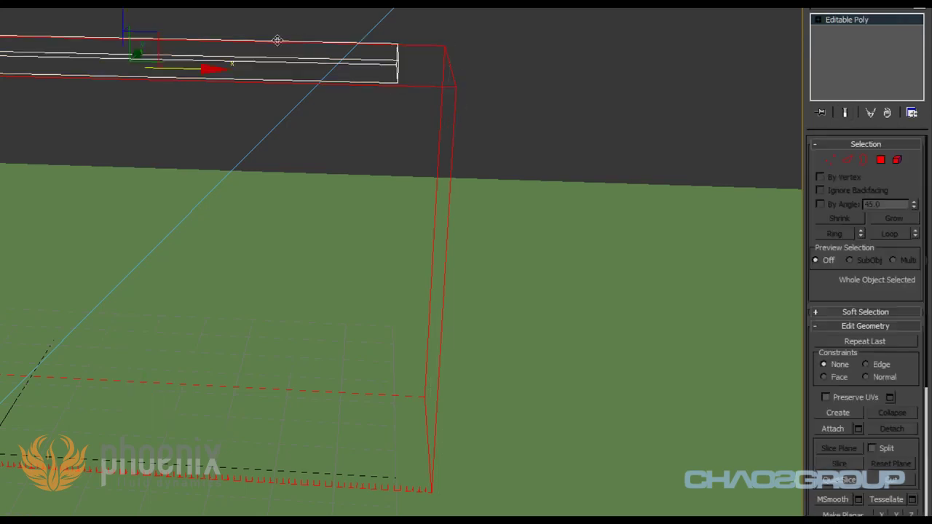
right_click(359, 62)
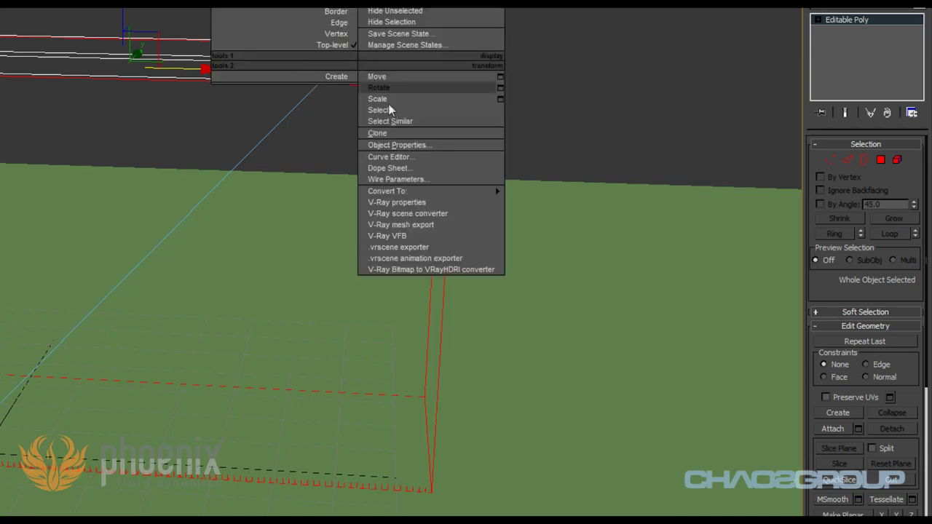
left_click(420, 144)
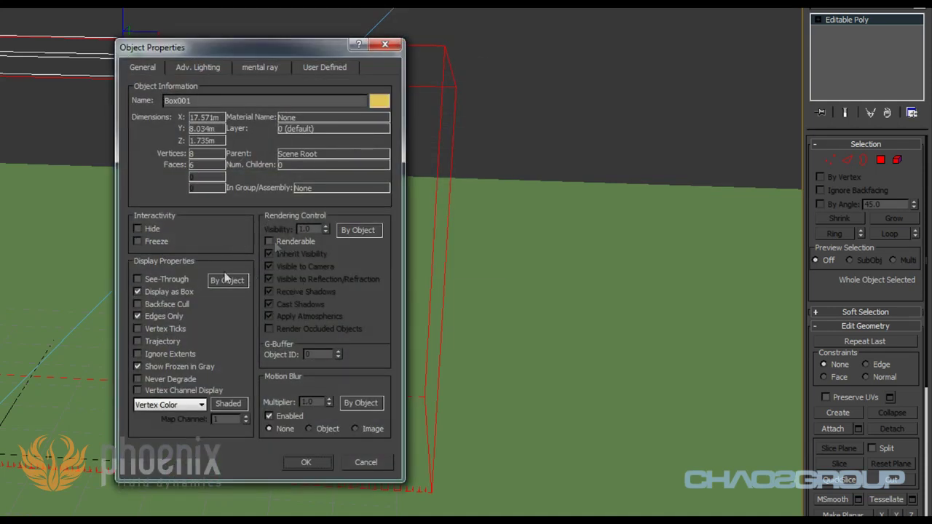
left_click(306, 462)
left_click(516, 133)
left_click(447, 110)
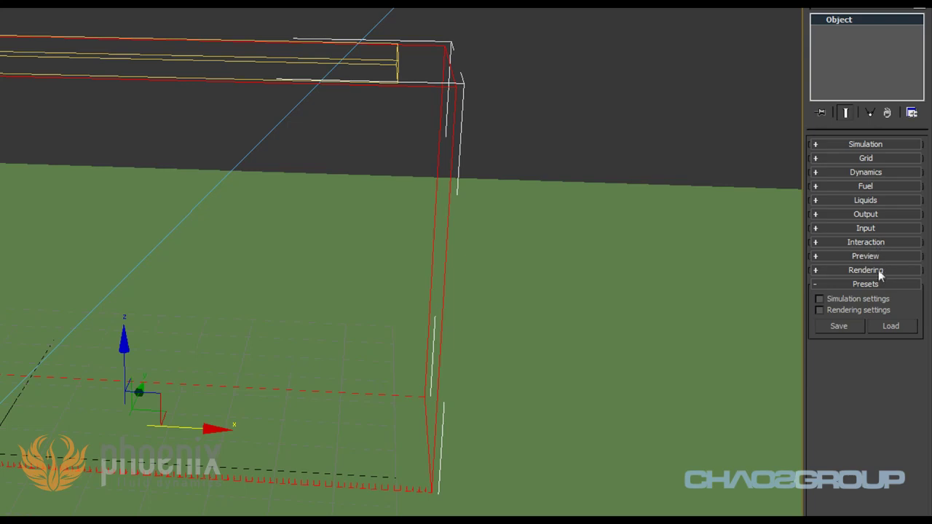
left_click(878, 257)
scroll(874, 247, "down", 3)
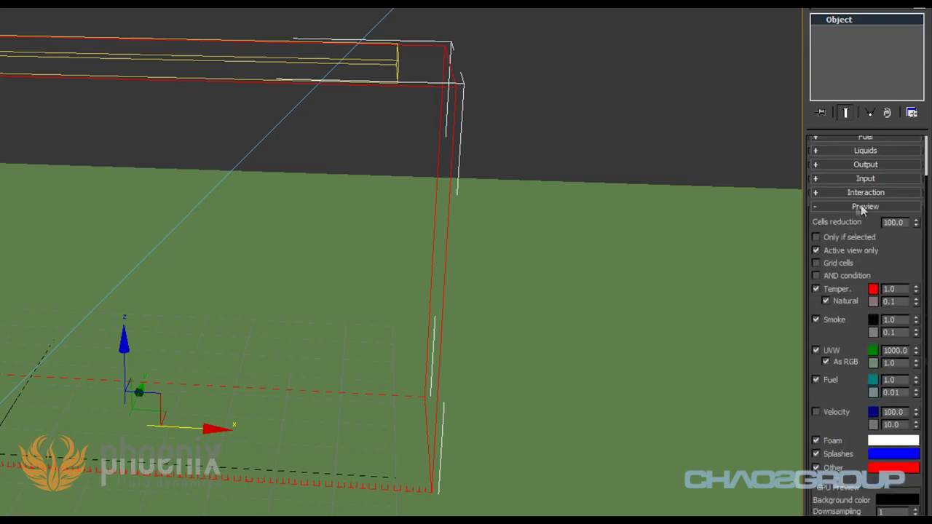
scroll(901, 254, "down", 2)
left_click(892, 244)
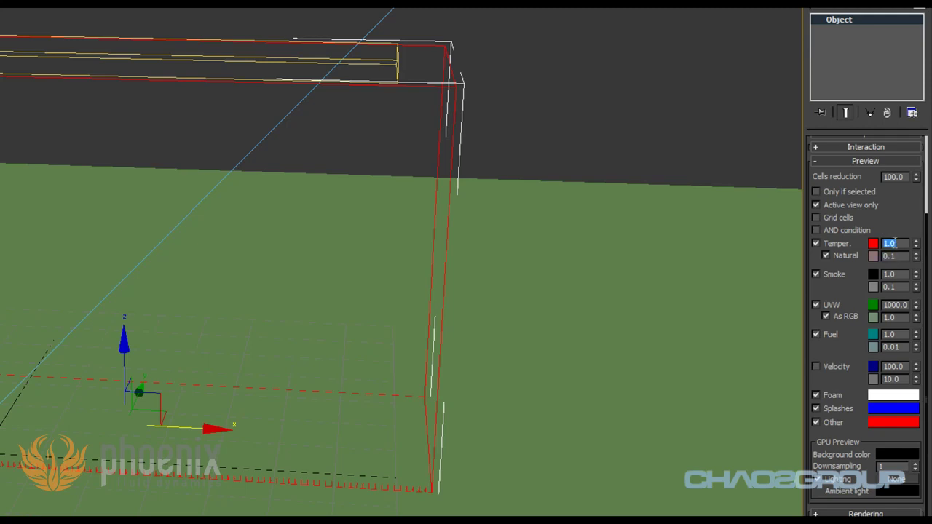
key("Return")
Widen the command panel to two columns and run a short liquid simulation.
left_click(865, 161)
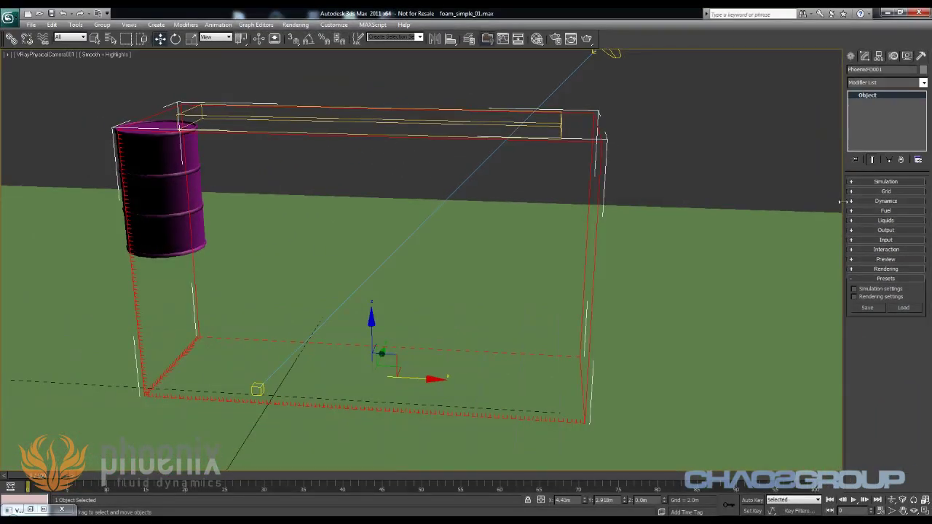
left_click_drag(843, 202, 754, 202)
left_click(797, 182)
left_click(771, 383)
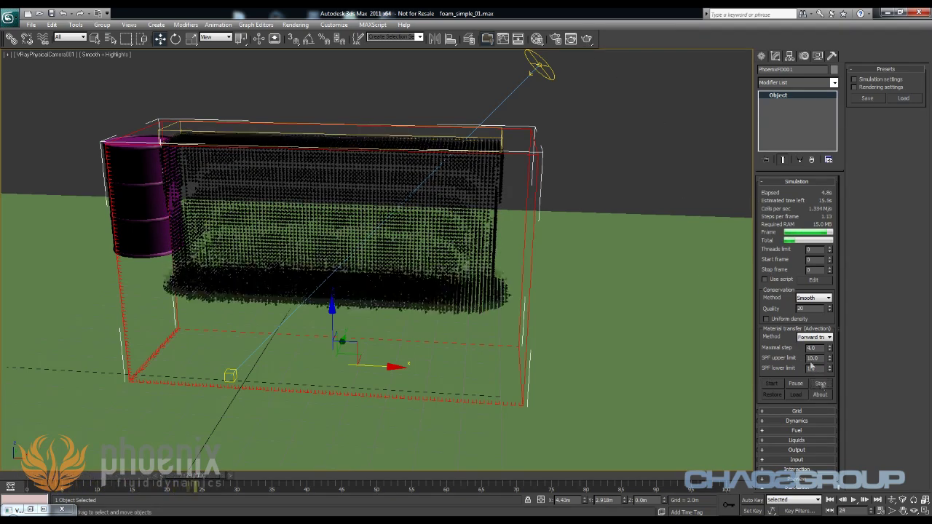
left_click(820, 383)
Render a V-Ray test frame of the simulated liquid.
left_click(587, 39)
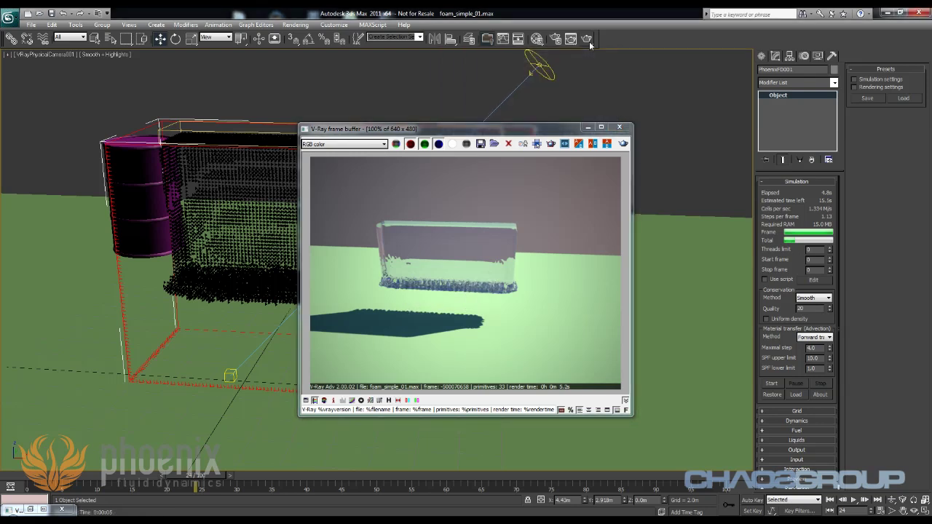
left_click(620, 127)
left_click(797, 182)
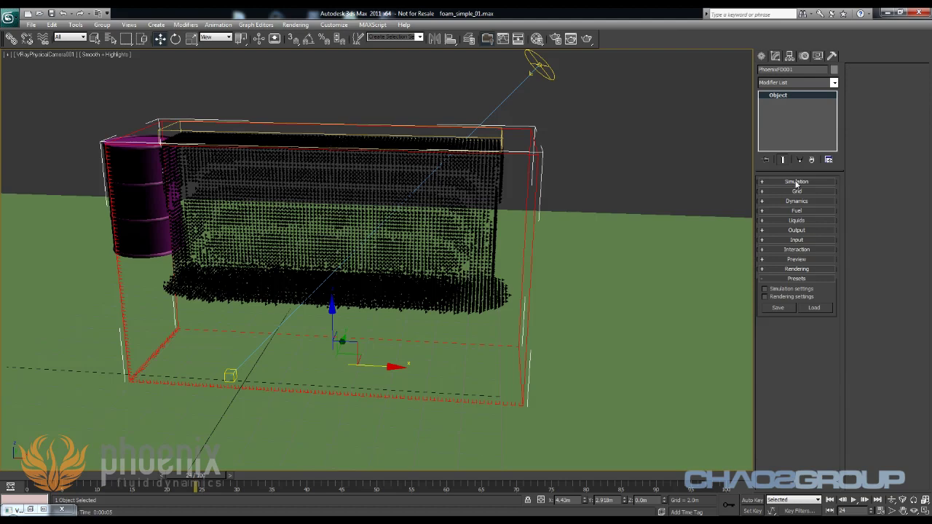
Tick Foam in the Phoenix liquid settings, keeping Birth rate 100.0 and Birth threshold 80.0.
left_click(808, 220)
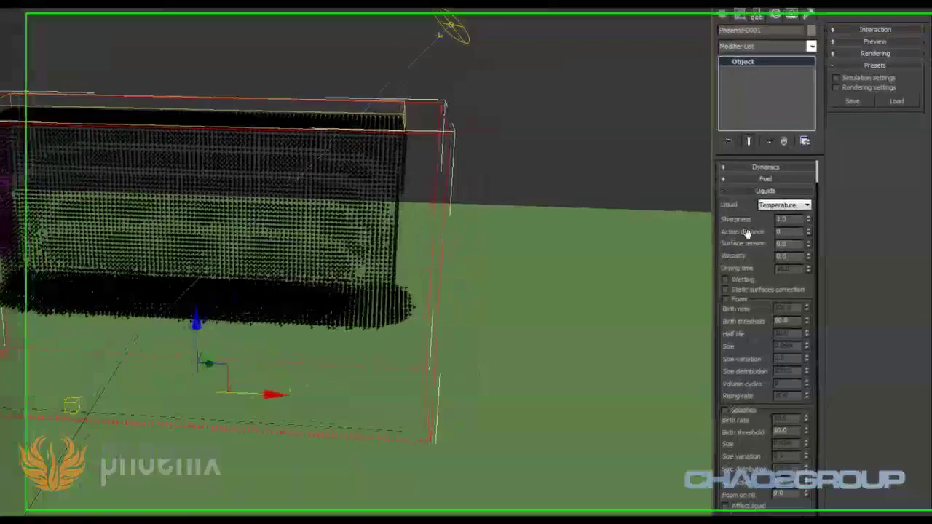
scroll(747, 233, "up", 1)
left_click(760, 166)
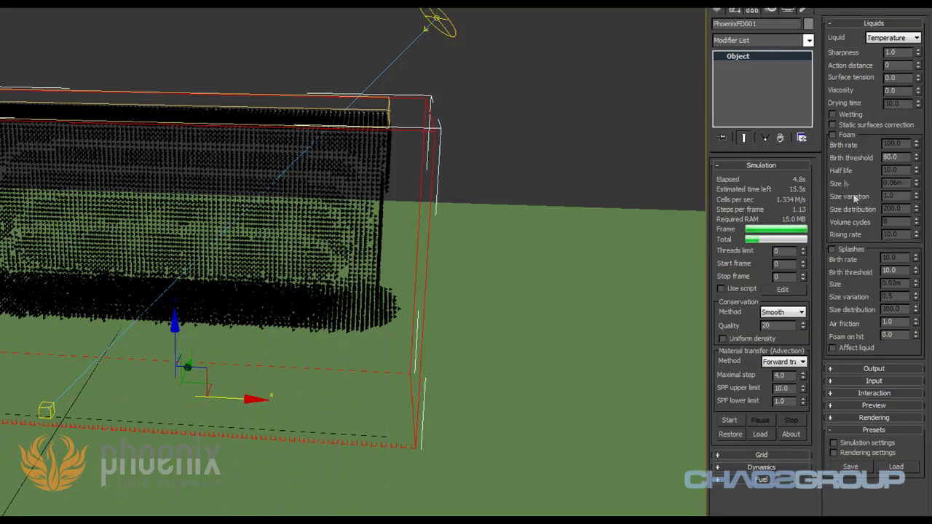
left_click(846, 137)
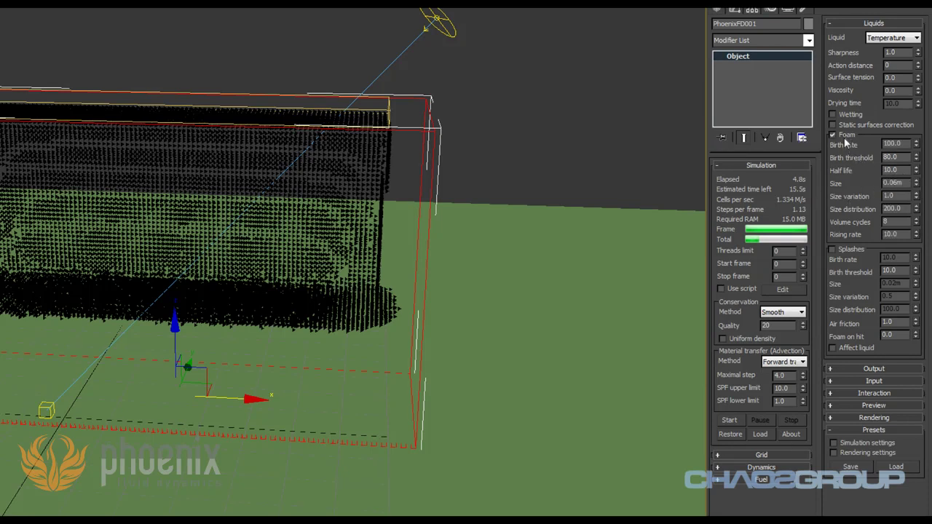
Run the foam simulation at Birth threshold 80.0, then select the threshold value for editing.
left_click(726, 420)
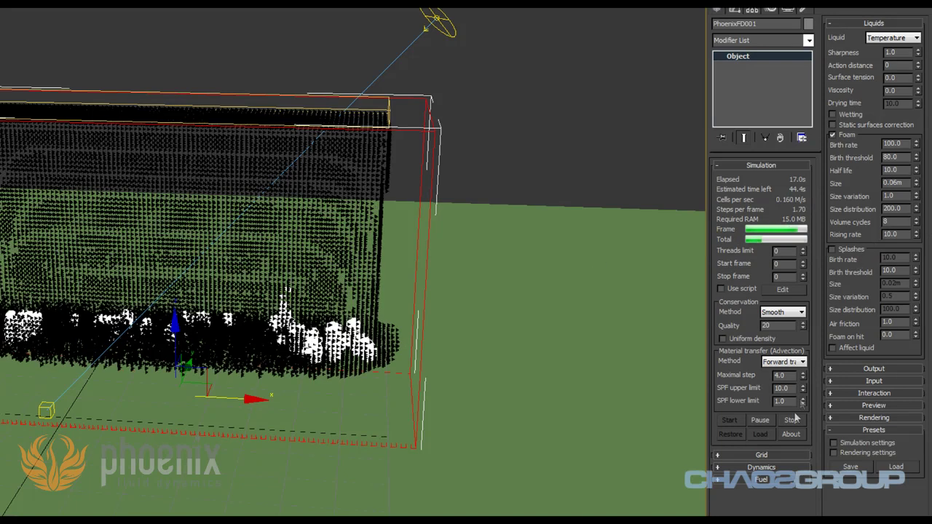
left_click(761, 423)
double_click(902, 158)
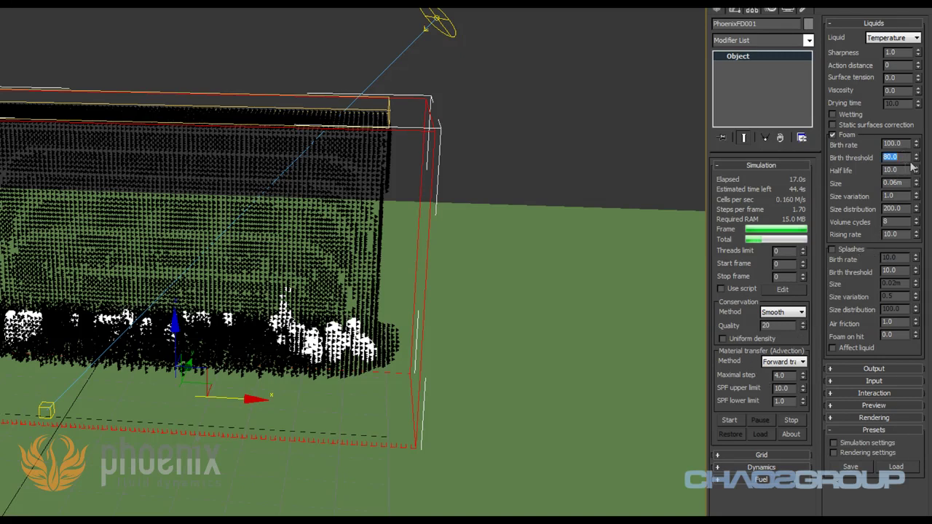
Lower the foam Birth threshold and run the simulation again from the start.
left_click_drag(916, 158, 916, 189)
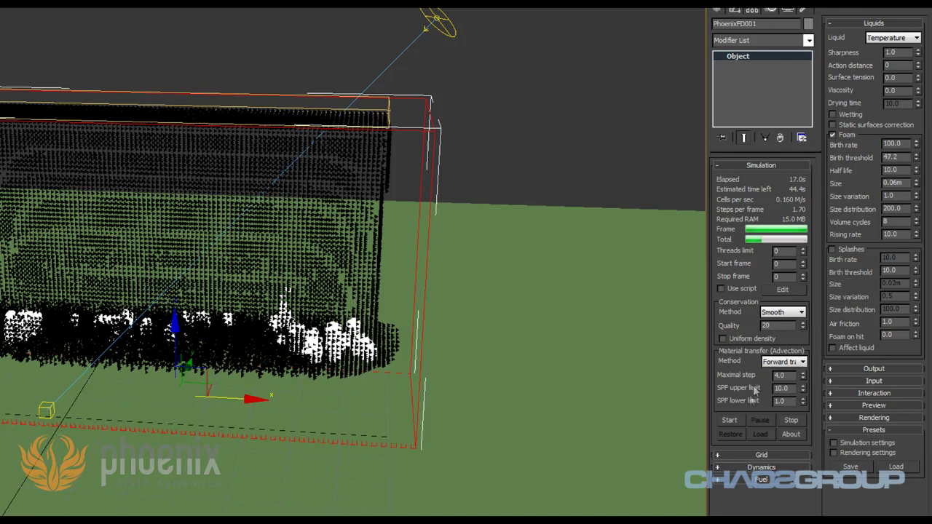
left_click(731, 420)
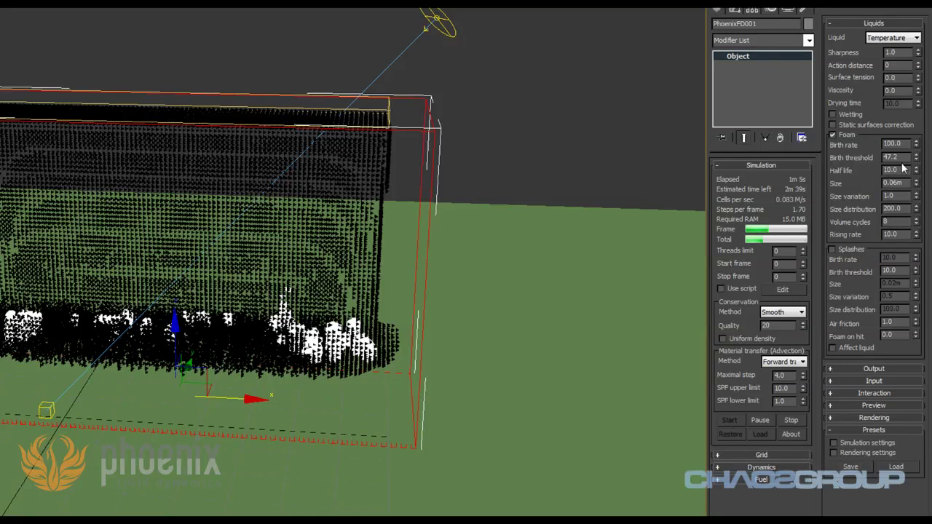
left_click(786, 420)
left_click(730, 420)
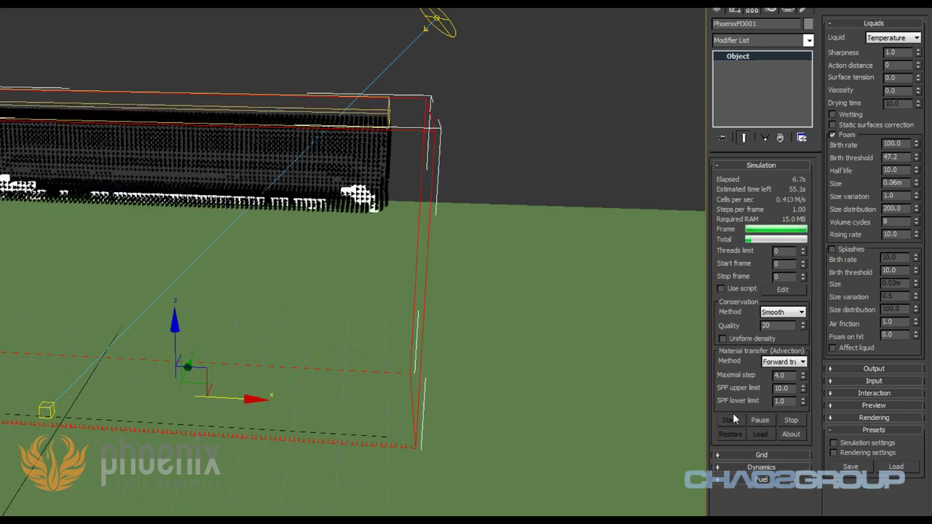
Raise the foam Birth threshold to 92.04 and re-simulate.
left_click(790, 420)
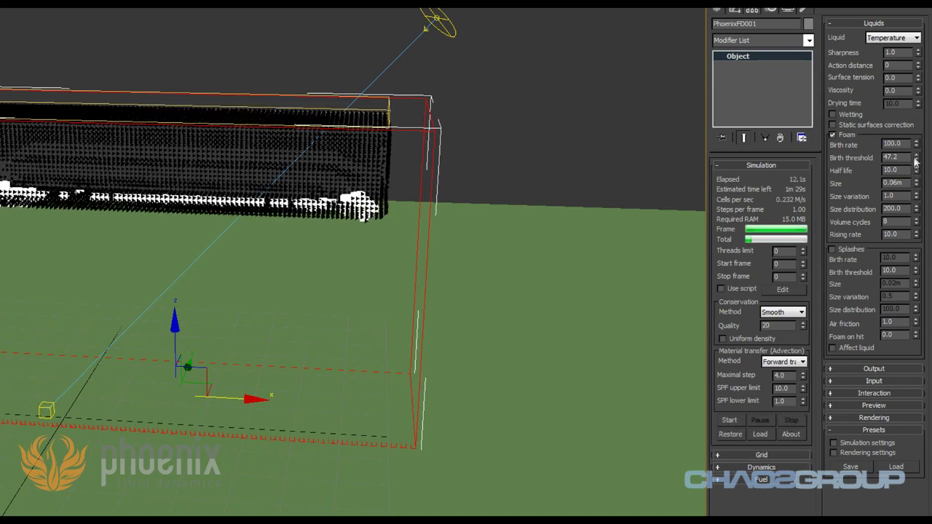
left_click_drag(916, 158, 915, 106)
left_click(727, 420)
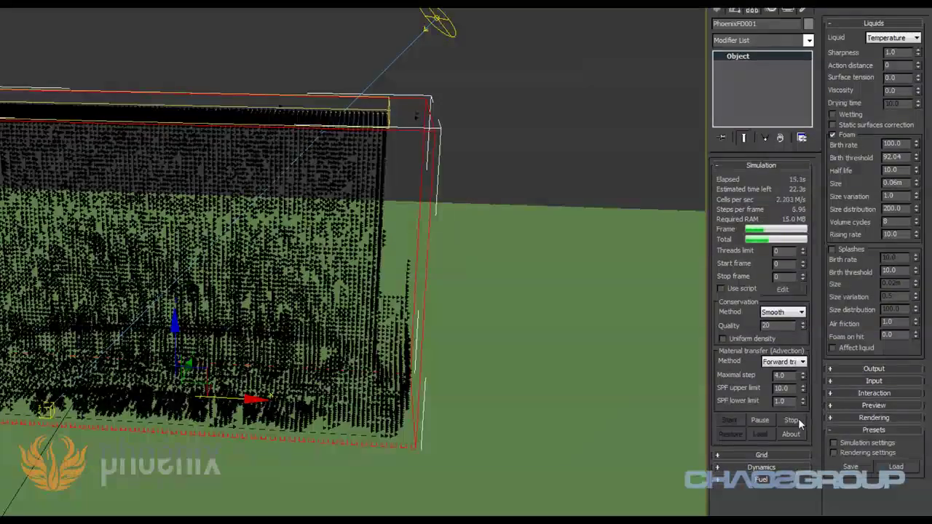
Set foam Birth threshold to 85 and re-simulate briefly, leaving Birth rate at 100.0.
left_click(796, 419)
double_click(899, 157)
type("85")
key("Return")
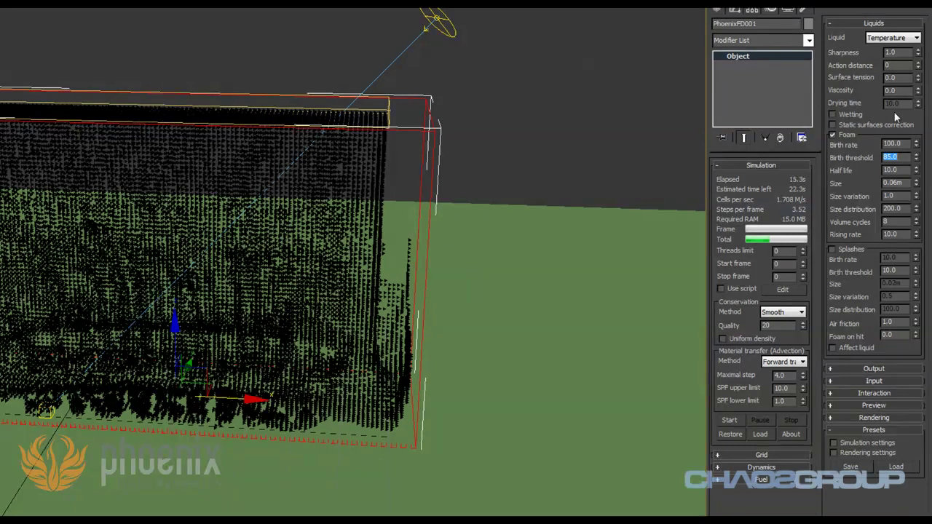
double_click(888, 144)
left_click(729, 420)
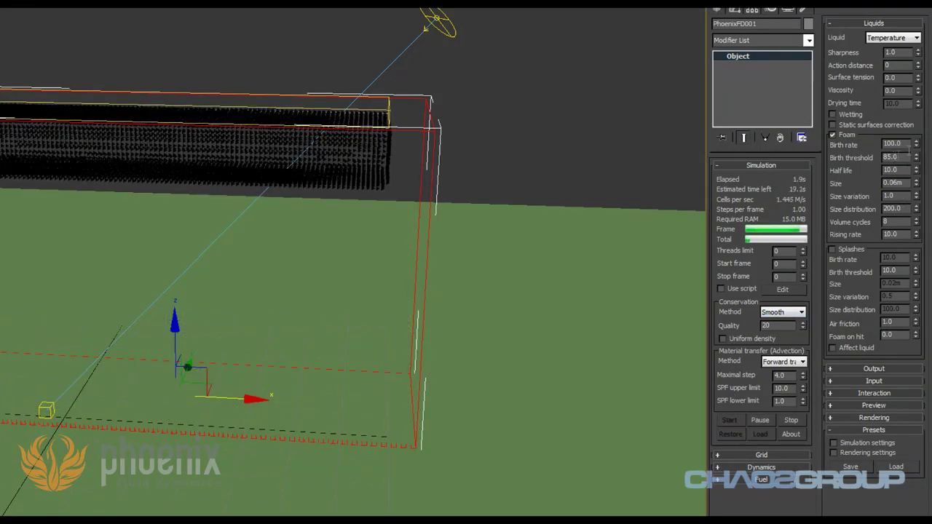
double_click(894, 145)
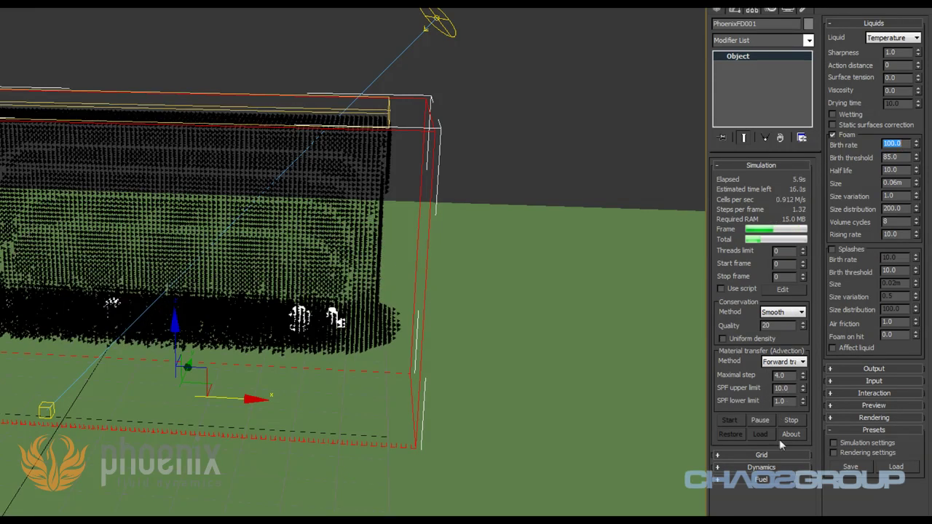
left_click(790, 421)
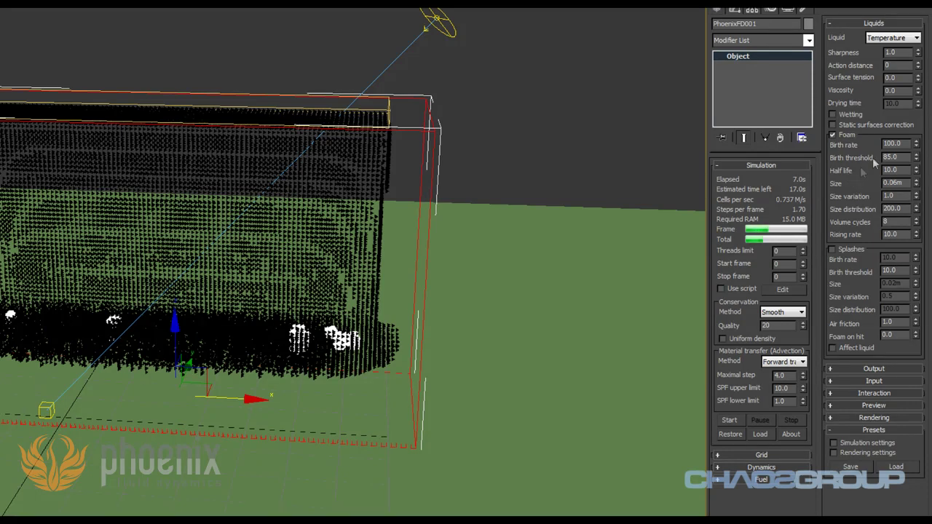
Review the foam size distribution, half life, size and rising rate values without changing them.
double_click(892, 209)
key("Return")
double_click(899, 171)
double_click(892, 183)
double_click(891, 234)
Change the foam preview colour from white to a saturated yellow-green.
left_click(863, 405)
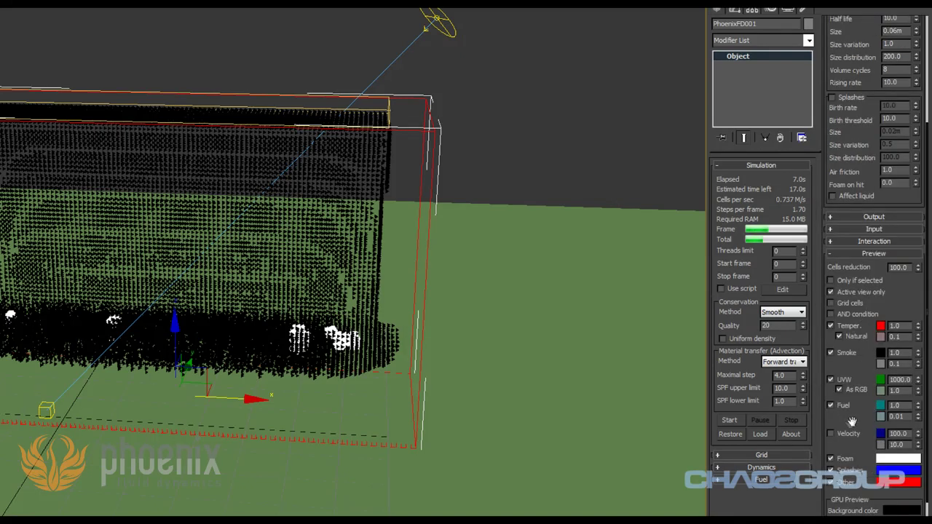
scroll(852, 421, "down", 2)
left_click(898, 385)
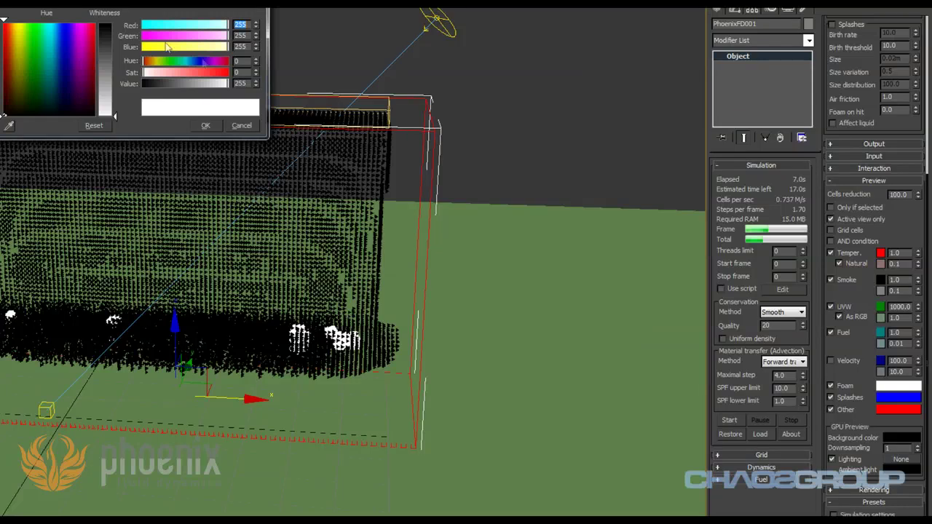
left_click(22, 34)
left_click_drag(115, 115, 114, 29)
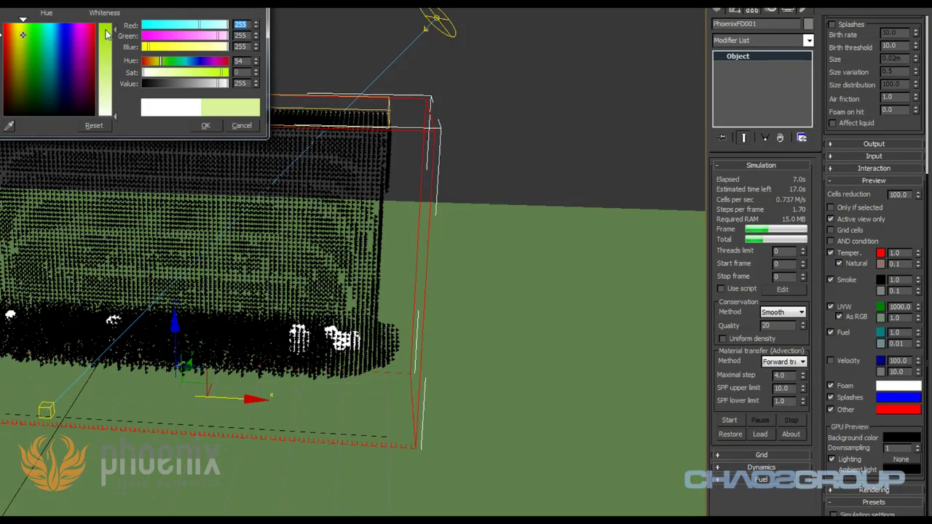
left_click(205, 125)
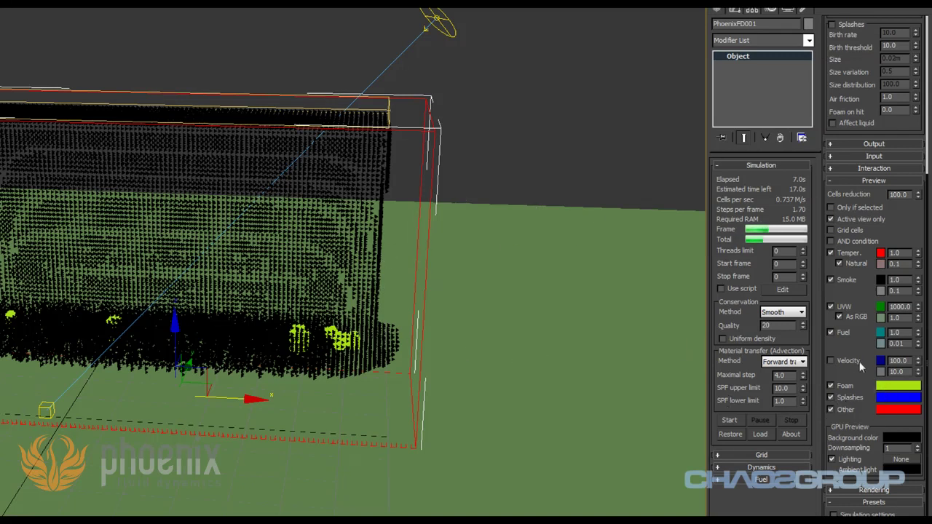
mouse_move(859, 367)
left_mouse_down()
mouse_move(861, 343)
mouse_move(849, 419)
mouse_move(865, 374)
left_mouse_up()
left_click_drag(852, 154, 854, 182)
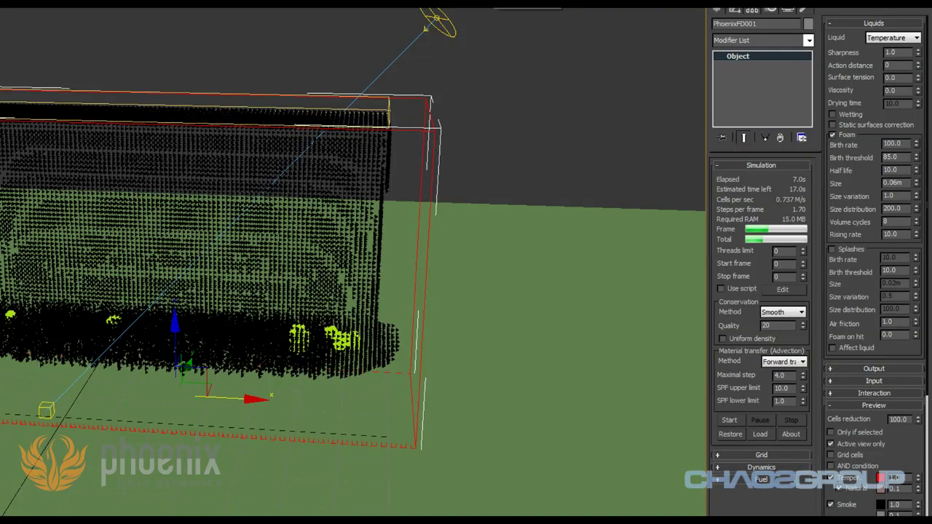
left_click(494, 8)
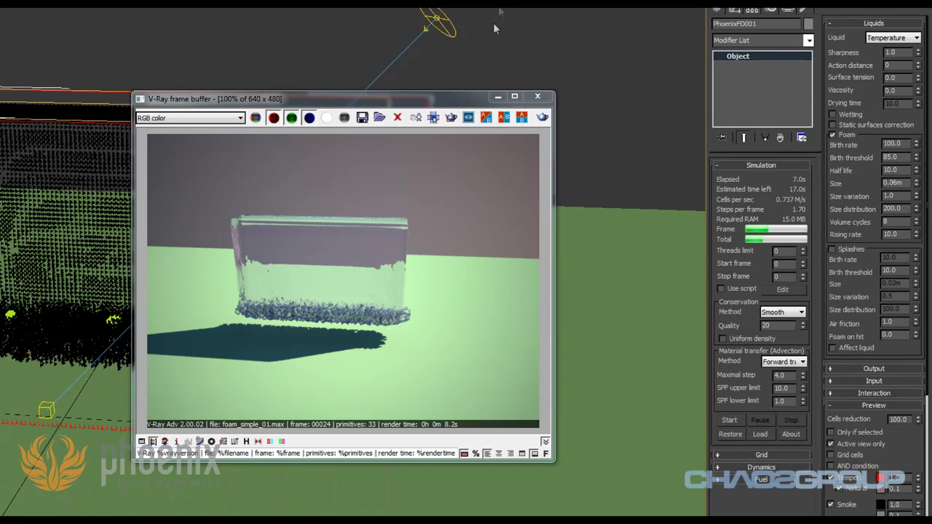
left_click(543, 98)
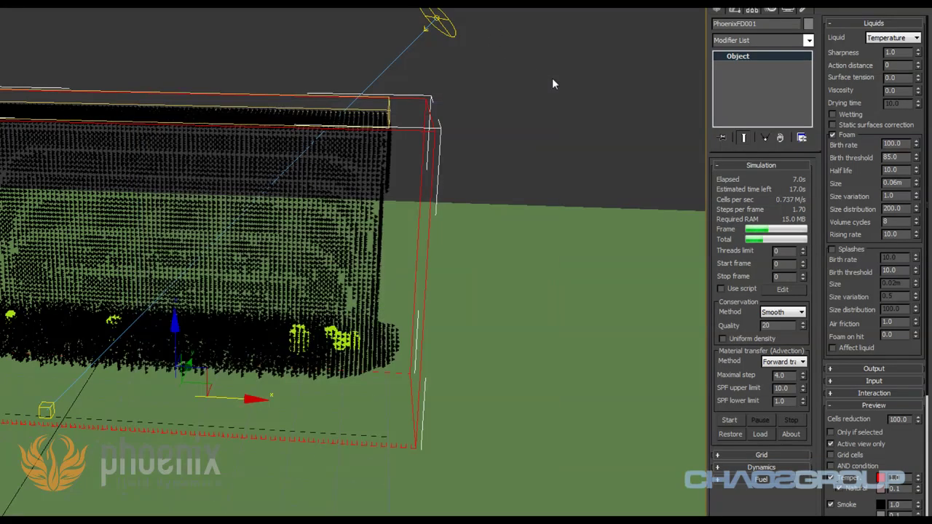
Create a PHXFoam001 object from the PhoenixFD category, dragged out as a dome beside the simulator.
left_click(717, 10)
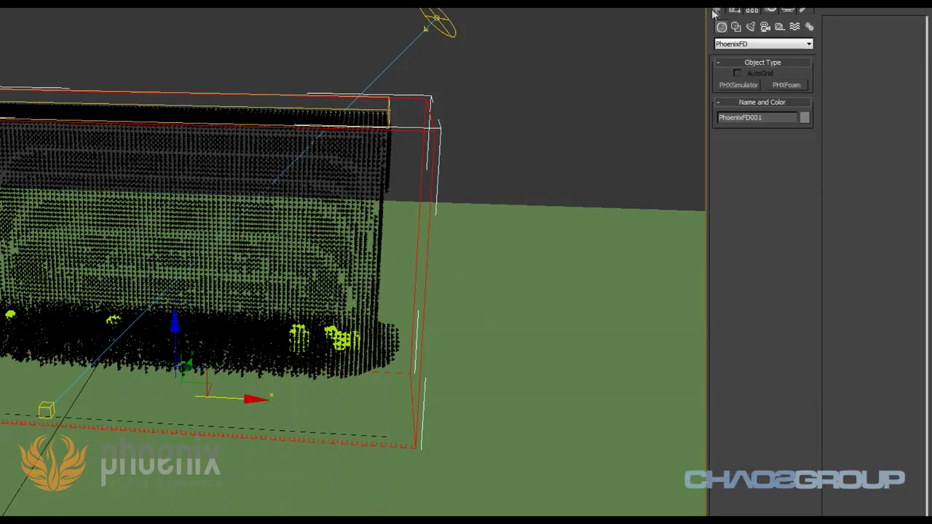
left_click(719, 10)
left_click(735, 45)
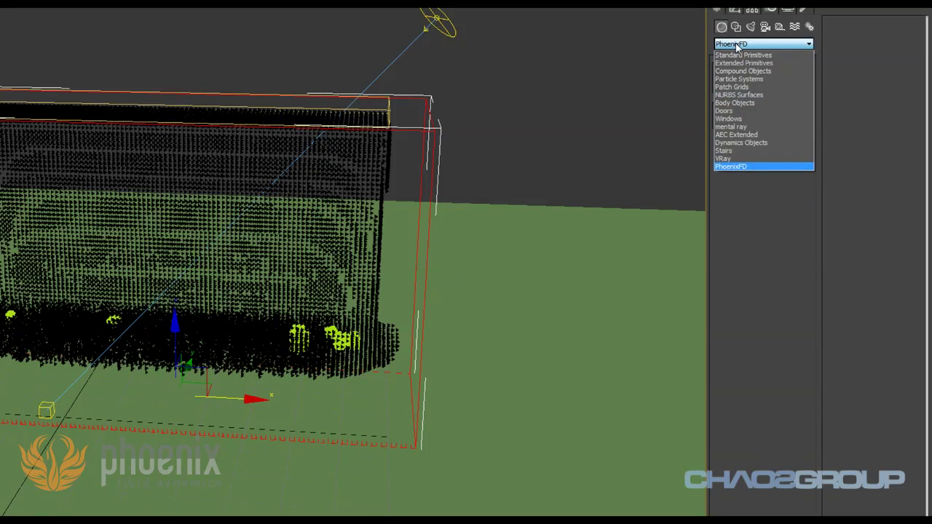
left_click(736, 166)
left_click(786, 85)
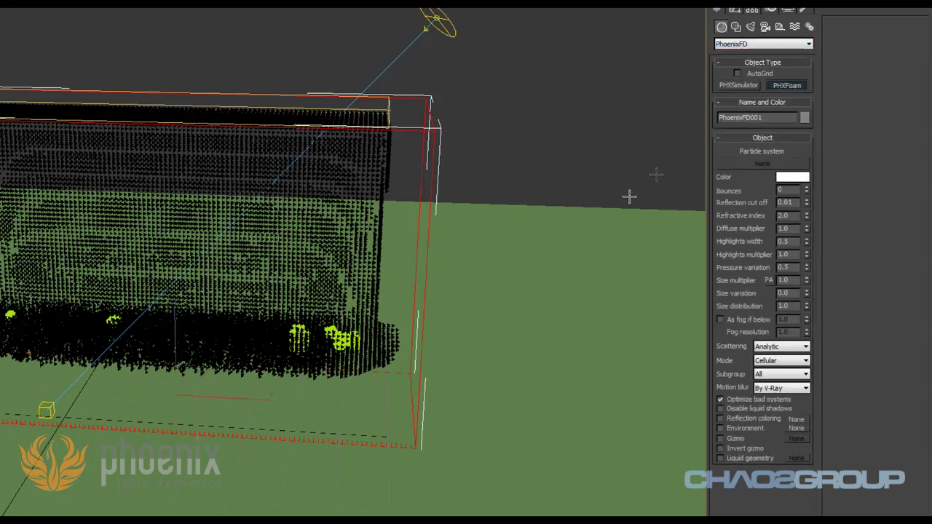
left_click(568, 227)
left_click_drag(569, 236, 578, 266)
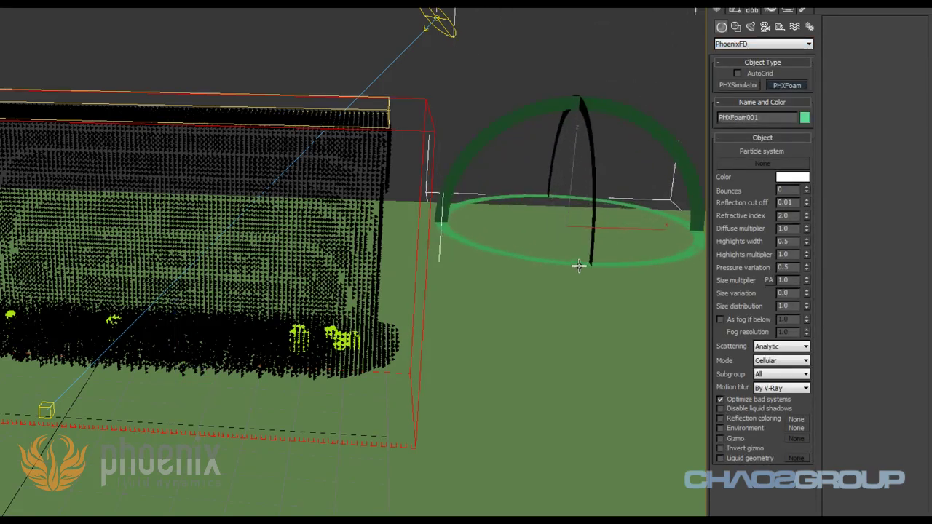
right_click(609, 72)
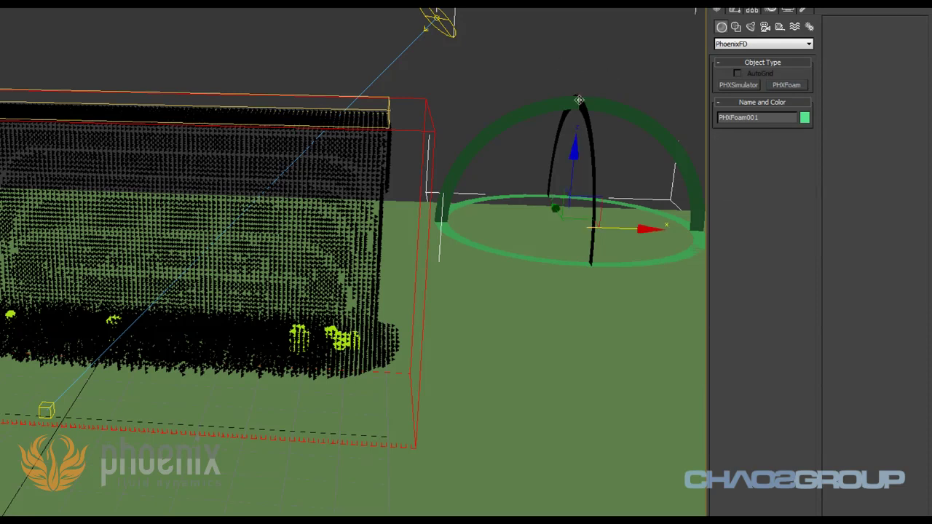
left_click(733, 12)
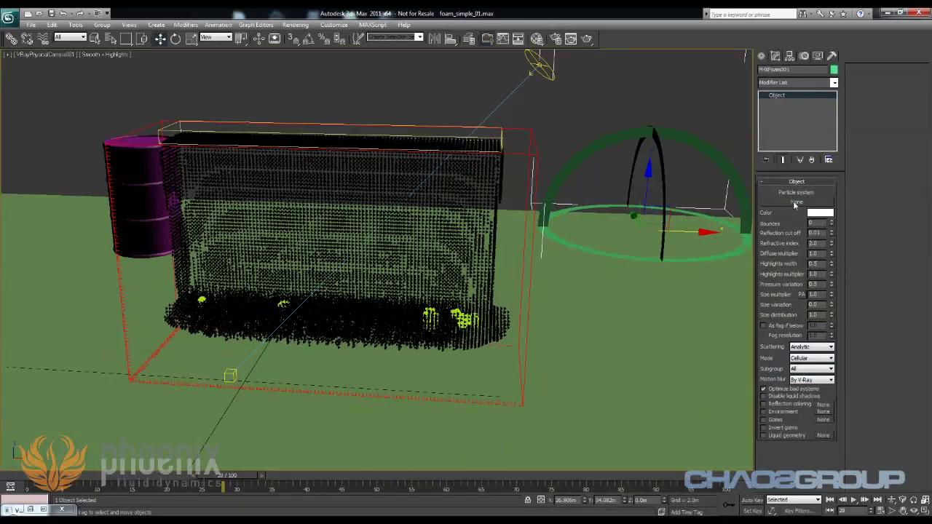
Set PHXFoam001's particle system to PhoenixFD001's PG [Foam] group and accept it as liquid geometry.
left_click(795, 204)
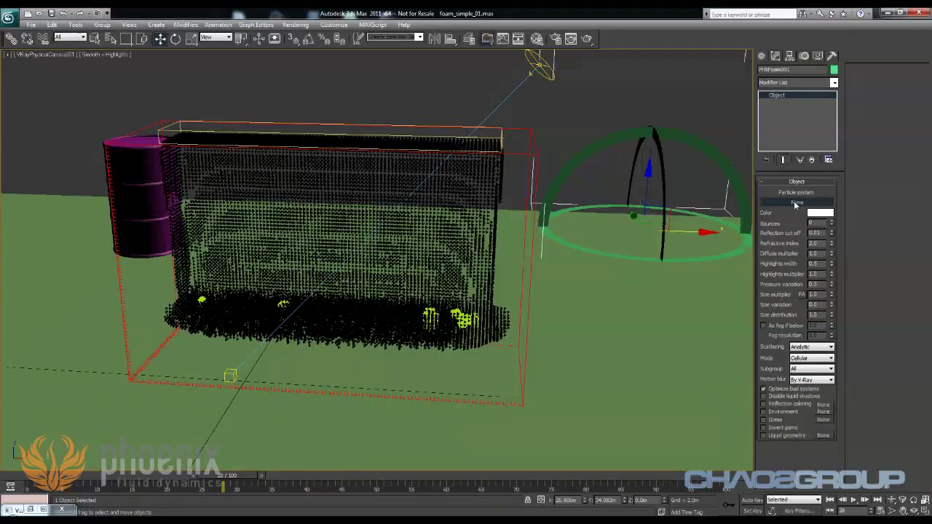
left_click(515, 128)
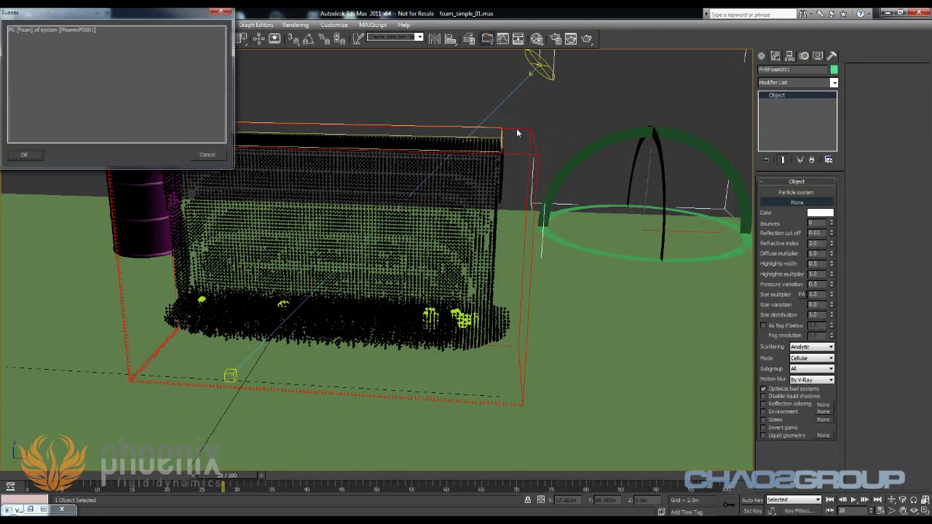
left_click(87, 31)
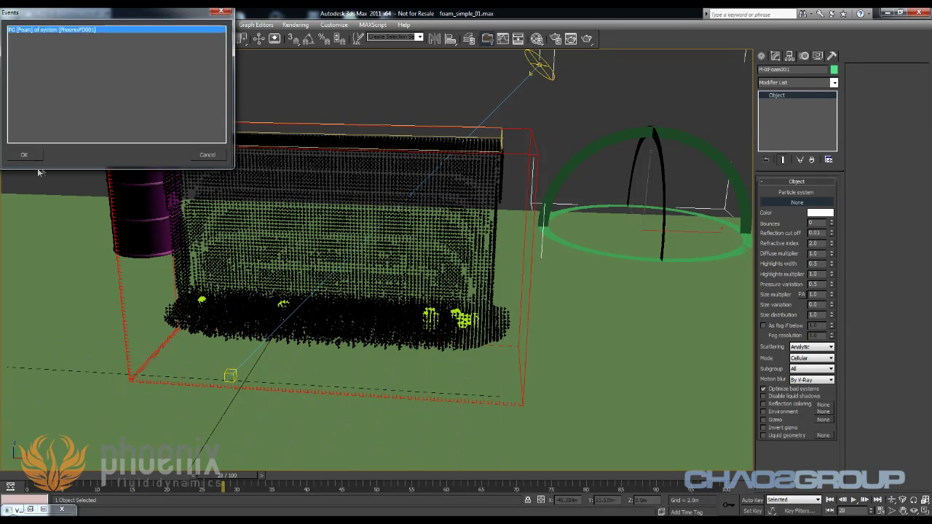
left_click(24, 154)
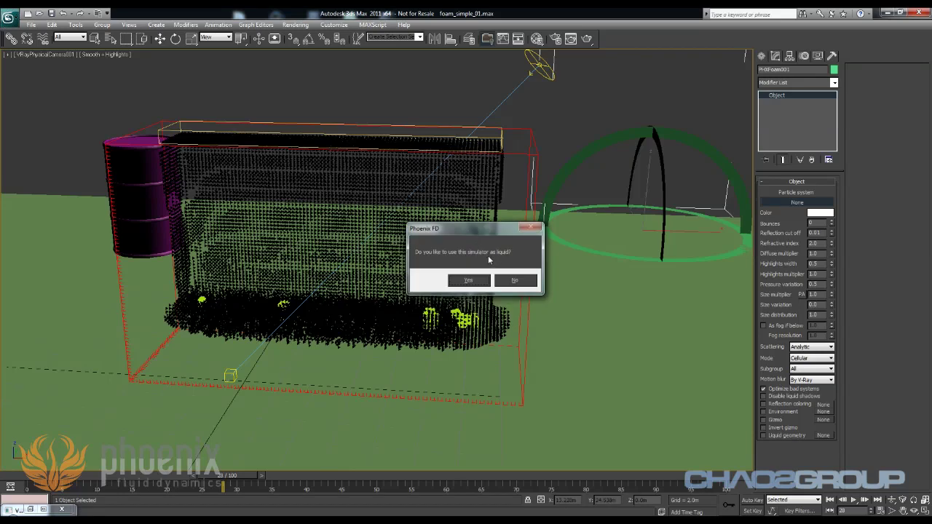
left_click(469, 281)
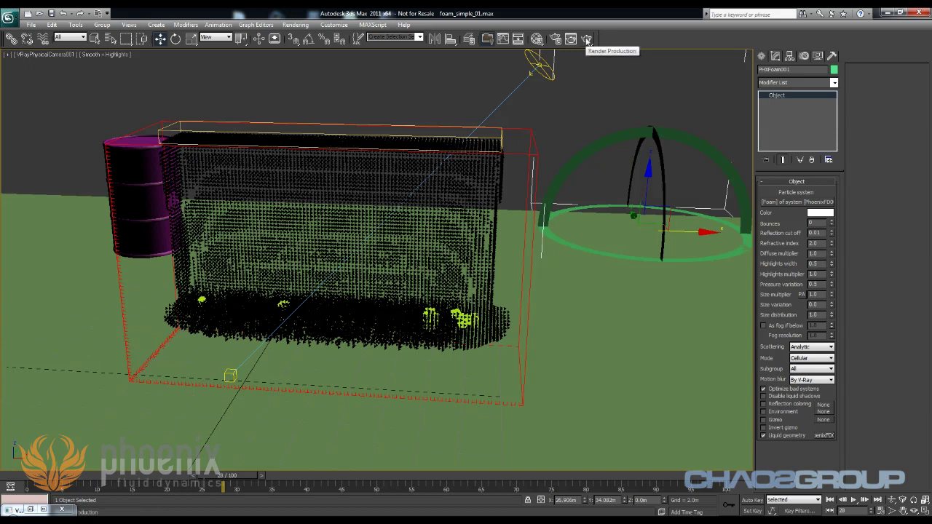
Render frame 28 of the camera view in V-Ray and zoom in on the foam along the liquid's bottom.
left_click(586, 39)
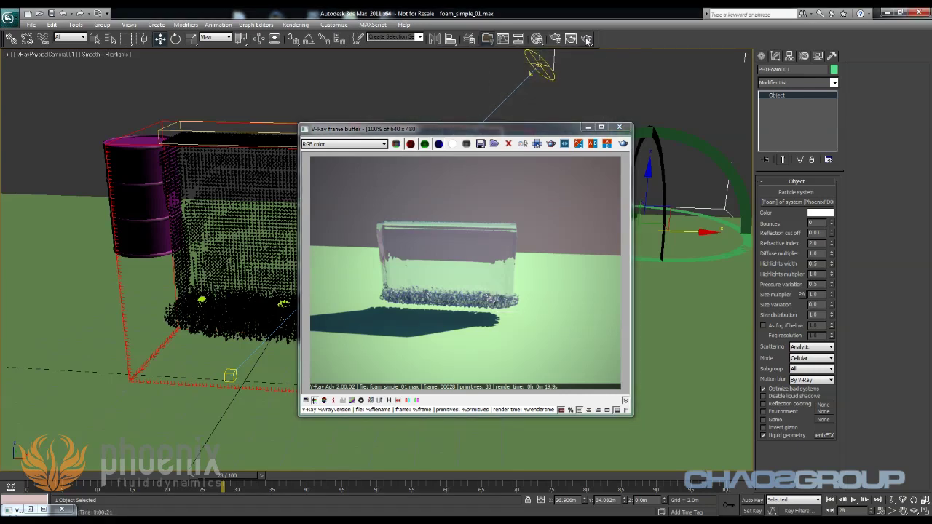
scroll(485, 253, "up", 2)
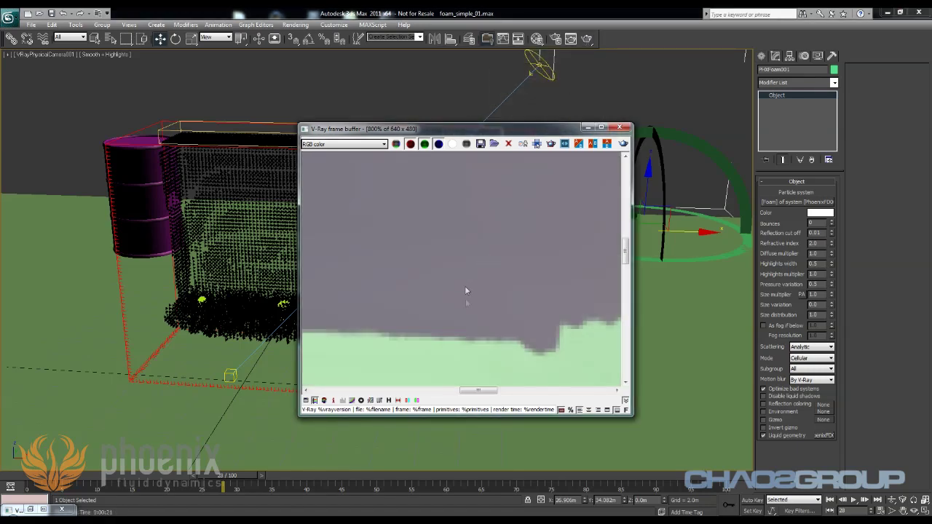
scroll(486, 271, "down", 1)
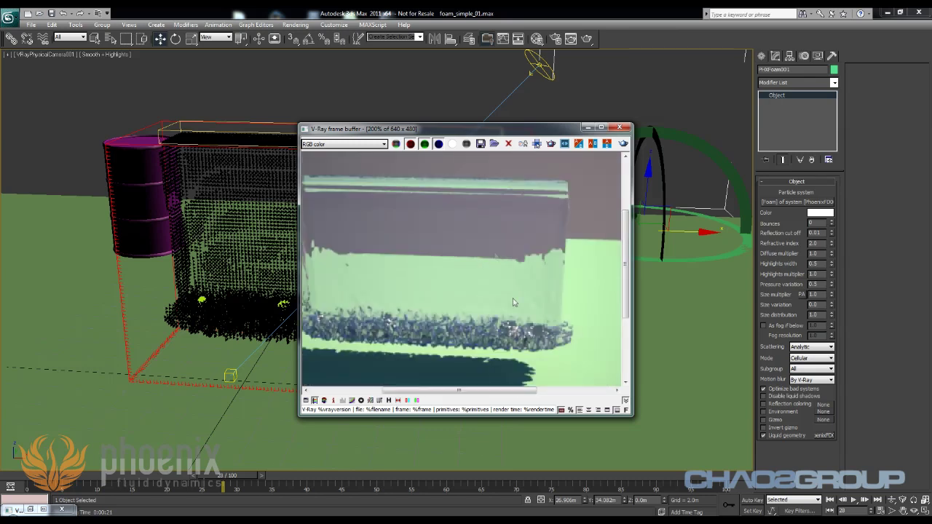
middle_click_drag(513, 327, 483, 303)
scroll(516, 310, "up", 1)
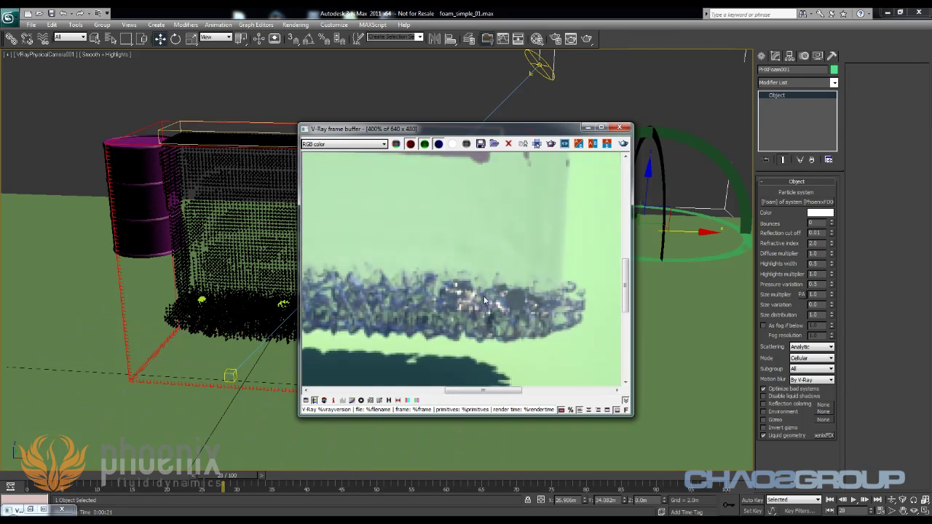
scroll(488, 294, "down", 1)
scroll(494, 288, "down", 1)
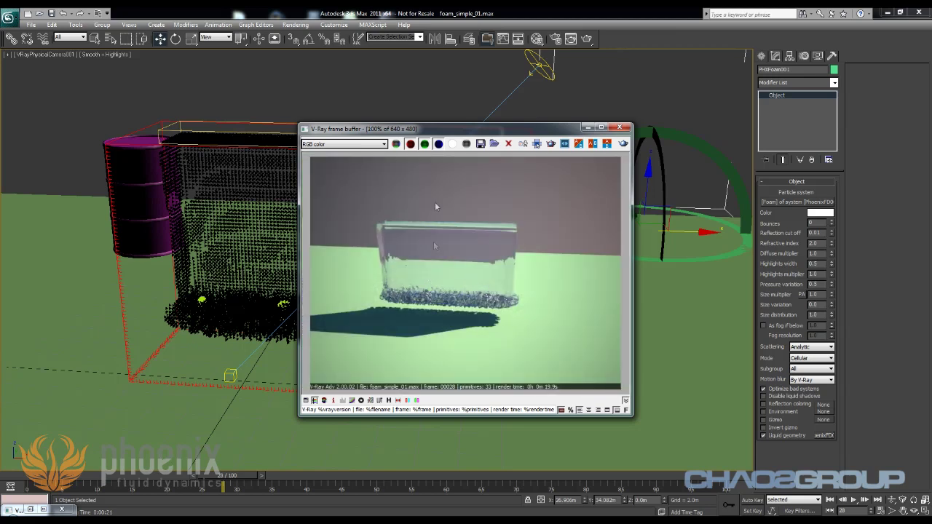
Move the V-Ray frame buffer window aside to reveal the scene.
left_click_drag(458, 136, 544, 140)
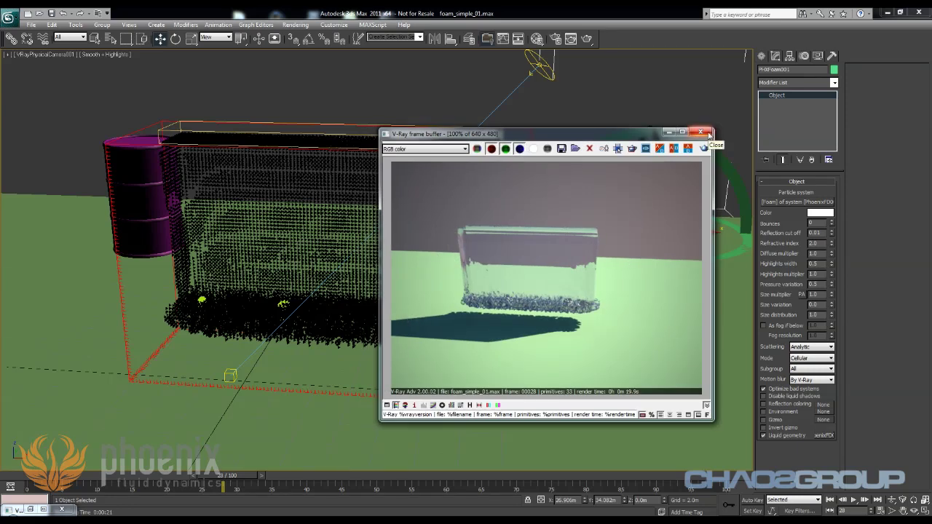
left_click_drag(648, 137, 562, 131)
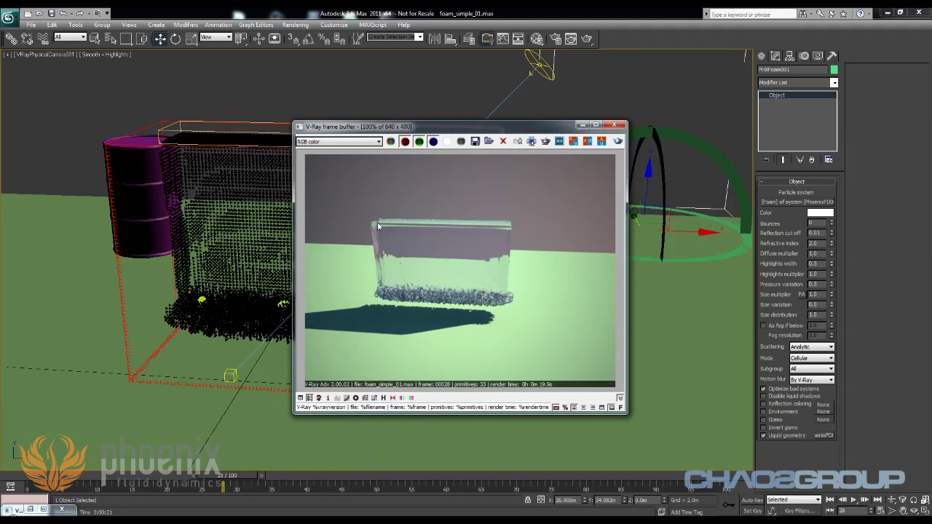
left_click_drag(508, 127, 415, 124)
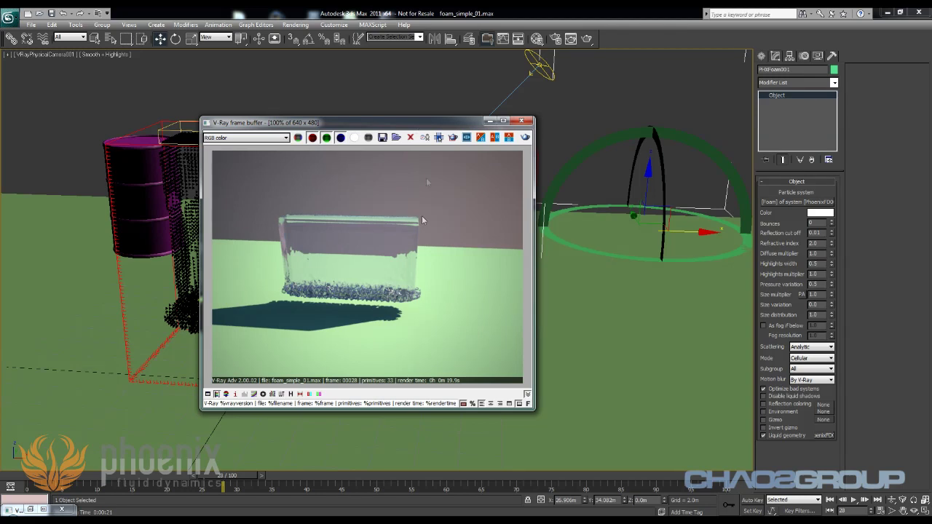
Close the render window and enable particle emission on the PF Source emitter.
left_click(523, 122)
left_click(664, 316)
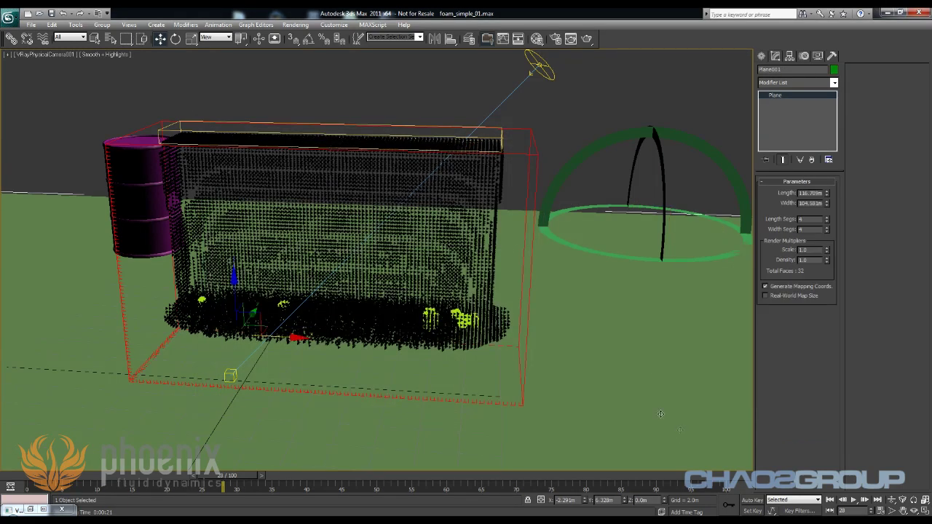
scroll(648, 301, "down", 5)
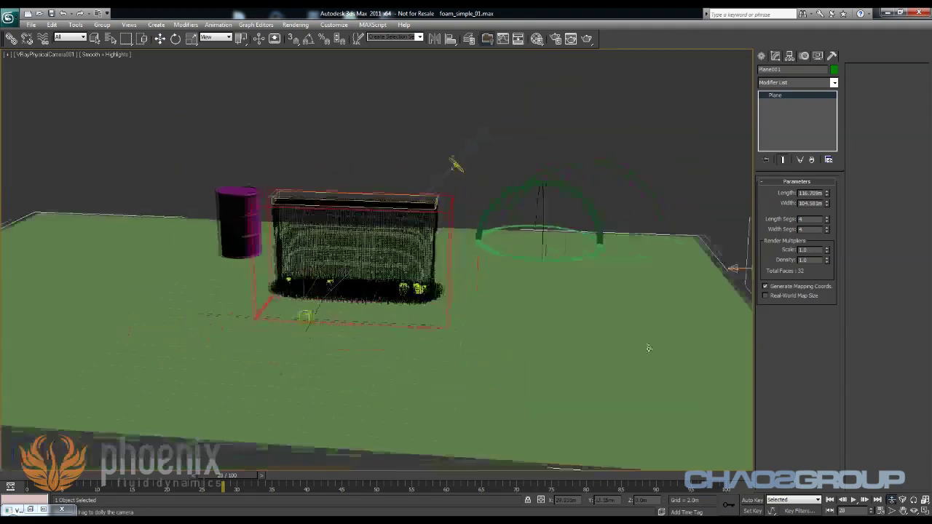
key("w")
left_click(747, 246)
left_click(812, 194)
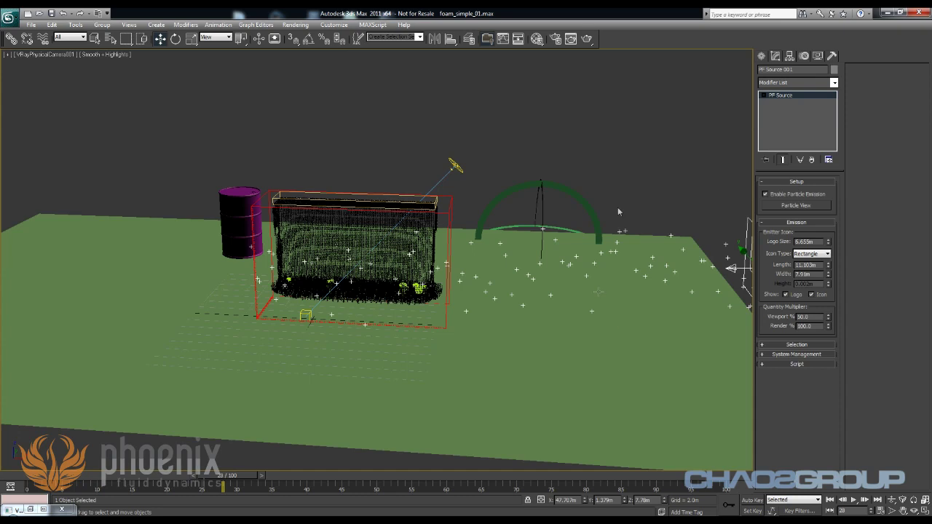
Set PHXFoam001's particle system to PF Source 001->Event 001.
left_click(572, 193)
left_click(571, 193)
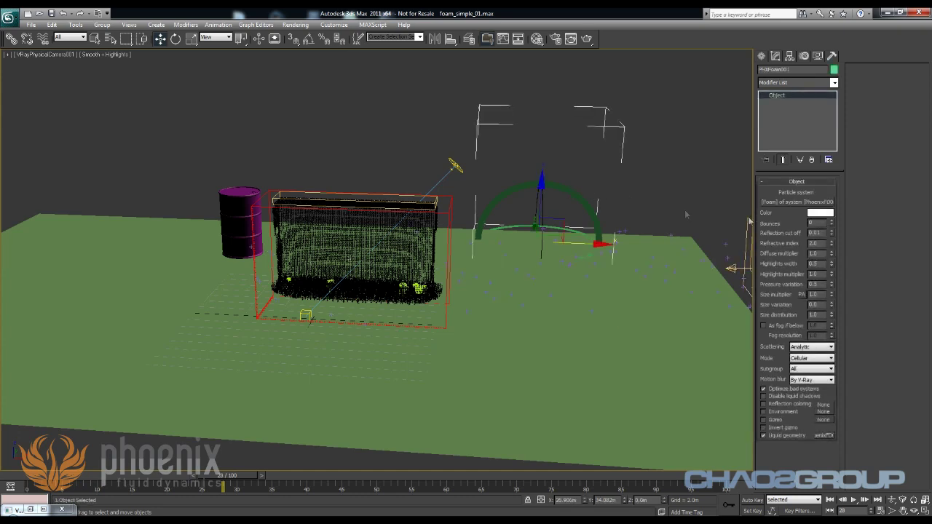
left_click(785, 202)
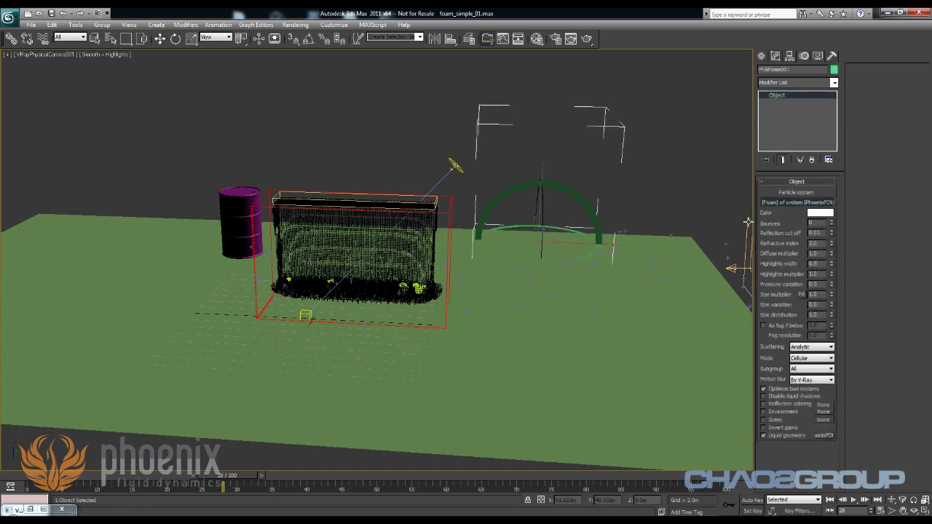
left_click(747, 222)
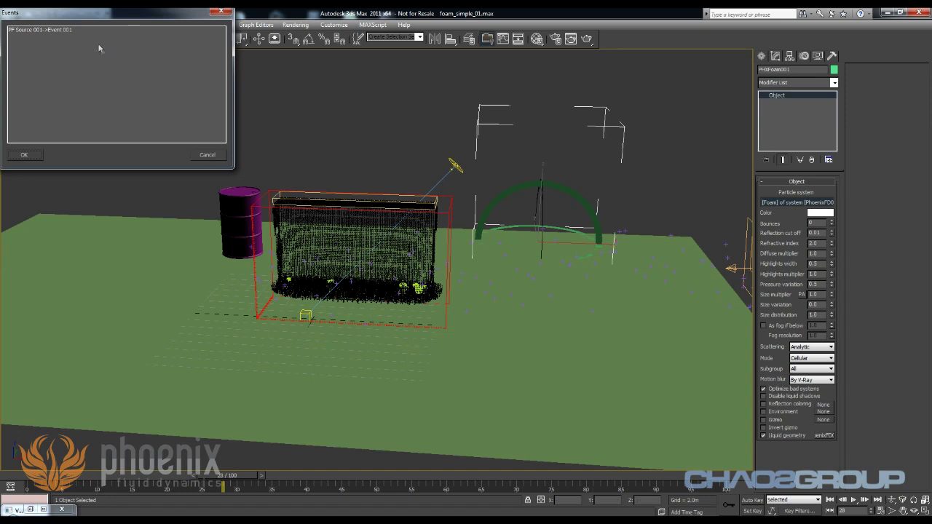
left_click(90, 30)
left_click(24, 155)
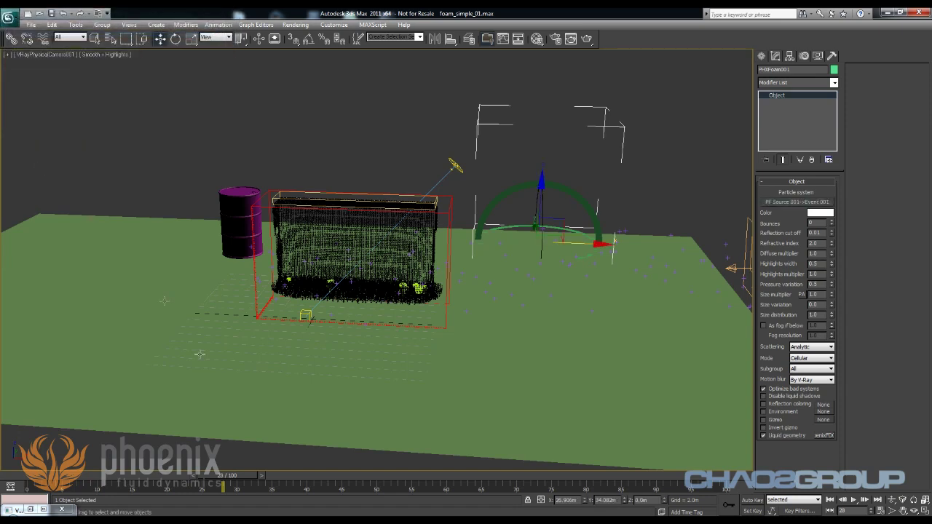
left_click(914, 511)
left_click_drag(655, 300, 539, 274)
Dolly the camera in toward the dome emitter and render the foam particles.
left_click(891, 501)
left_click_drag(480, 350, 477, 278)
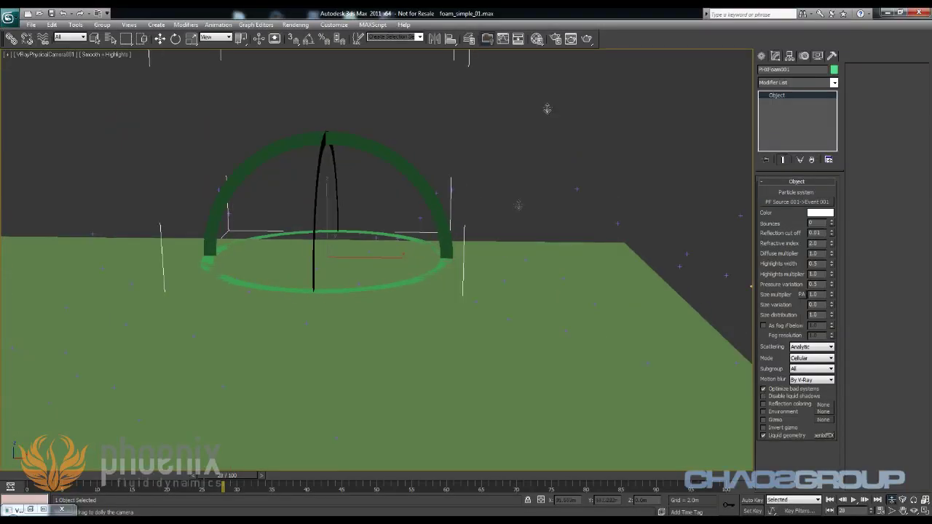
left_click(587, 39)
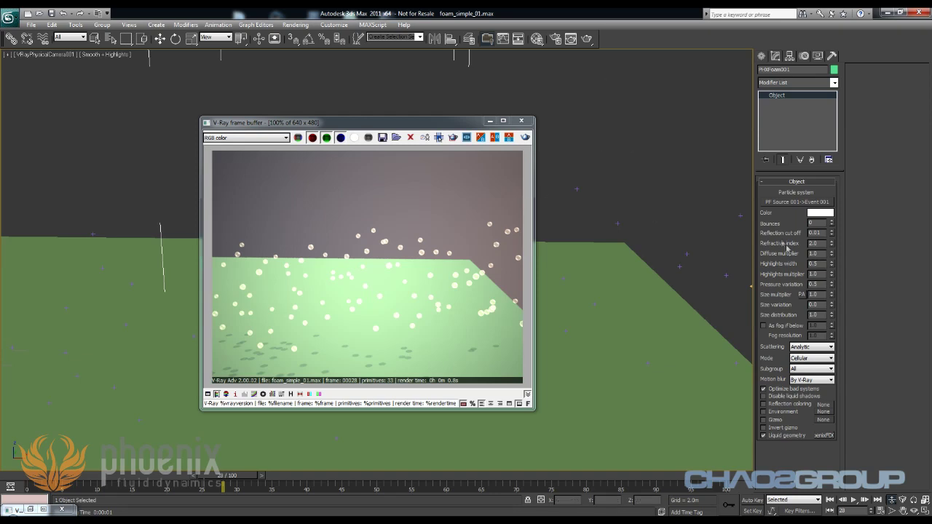
Set the PHXFoam size multiplier to 3.0 and re-render the larger bubbles.
double_click(815, 295)
type("2")
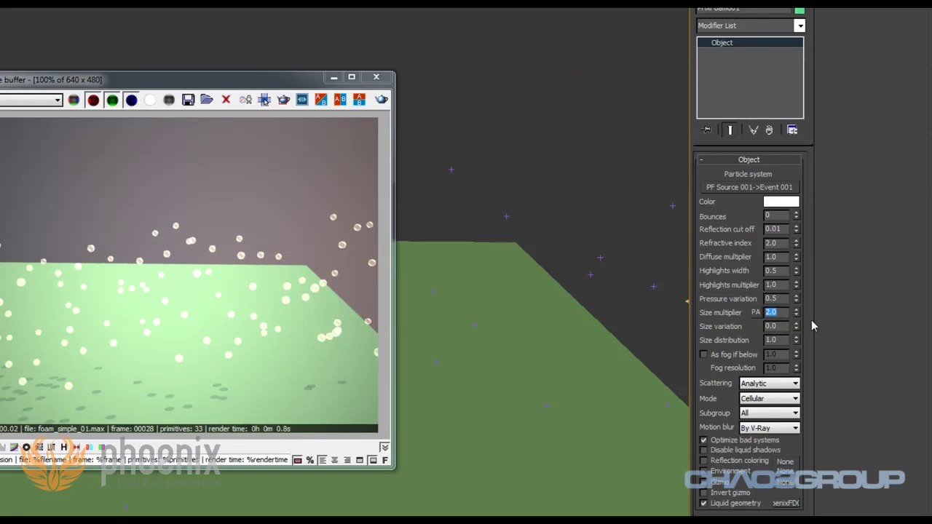
type("3")
key("Return")
left_click(380, 101)
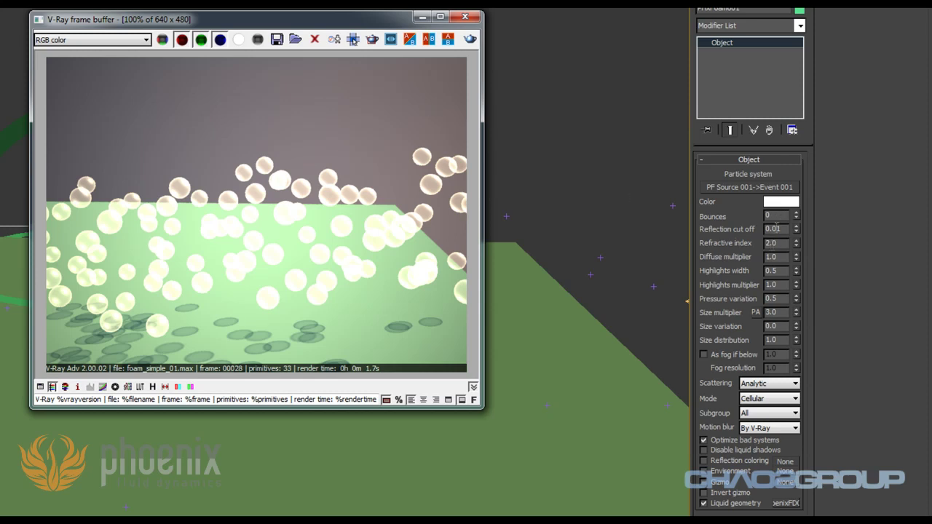
Tint the foam bubbles yellow-green and re-render.
left_click(777, 203)
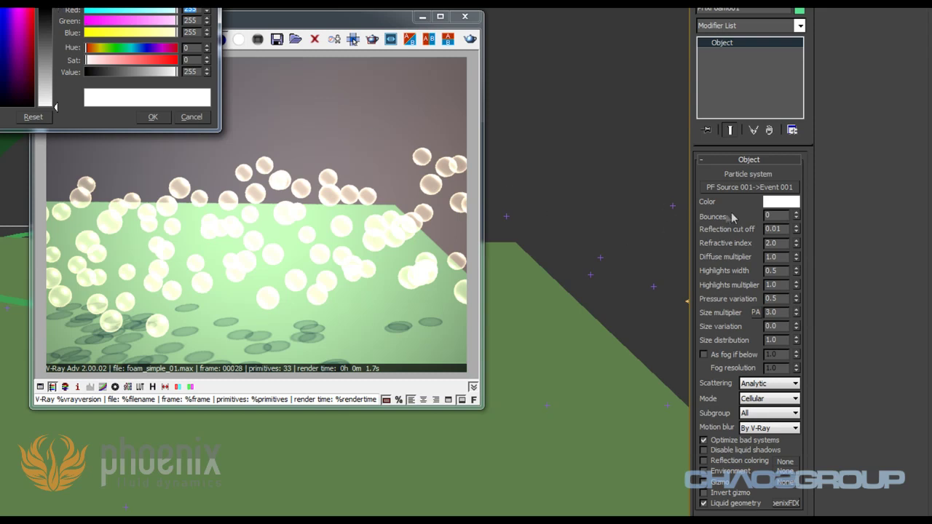
left_click(104, 47)
left_click(50, 49)
left_click(153, 116)
left_click(470, 40)
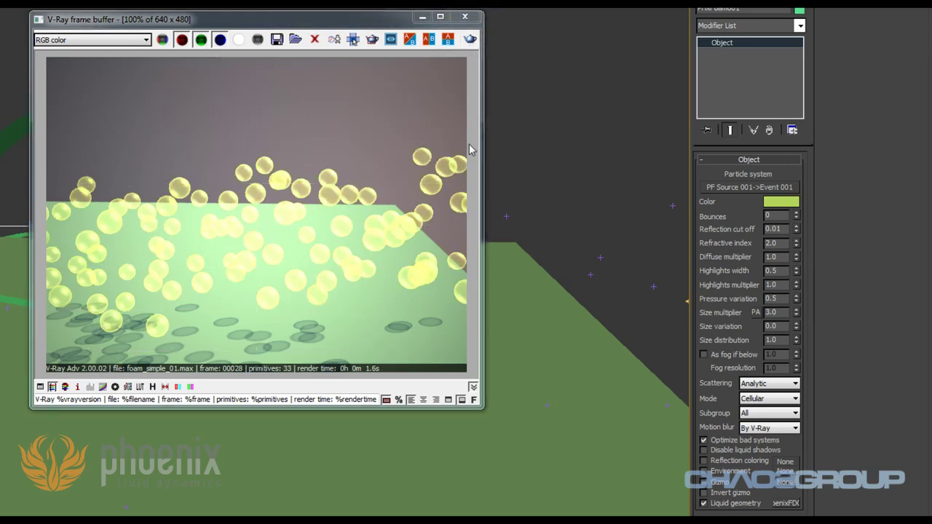
Change the foam colour to salmon red and re-render.
left_click(779, 203)
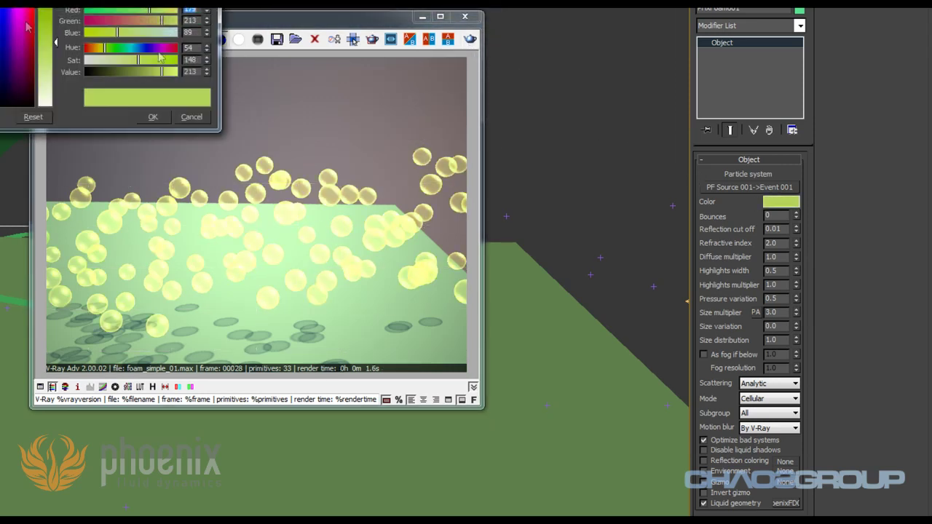
left_click(152, 117)
left_click(470, 40)
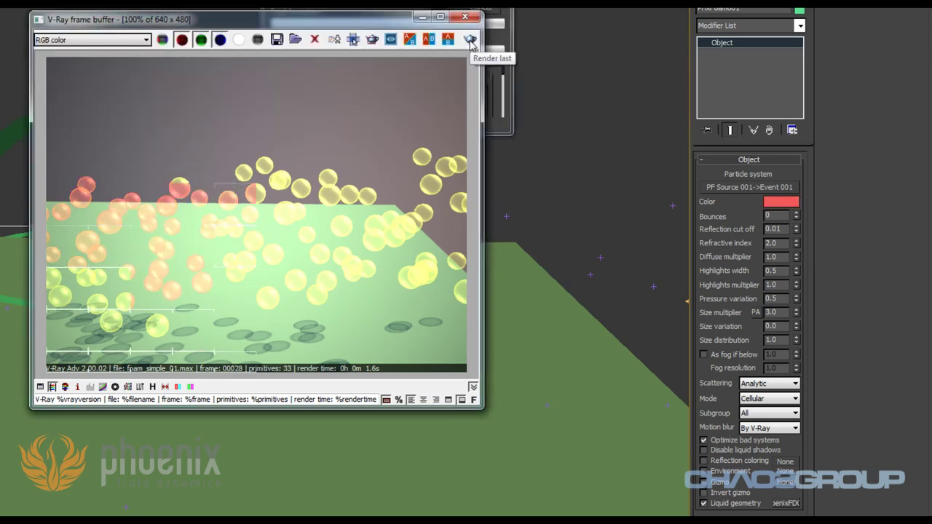
Raise the PHXFoam bounces to 5 and re-render.
left_click(796, 214)
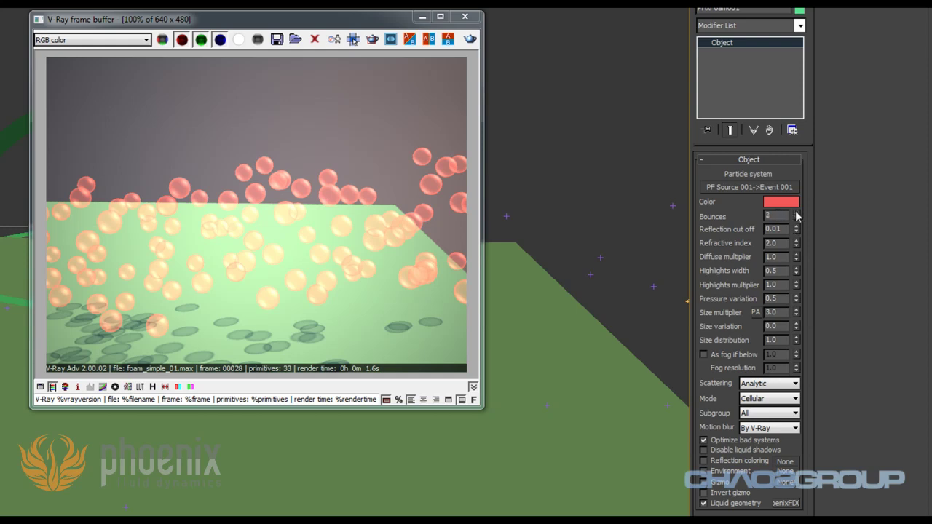
left_click(471, 40)
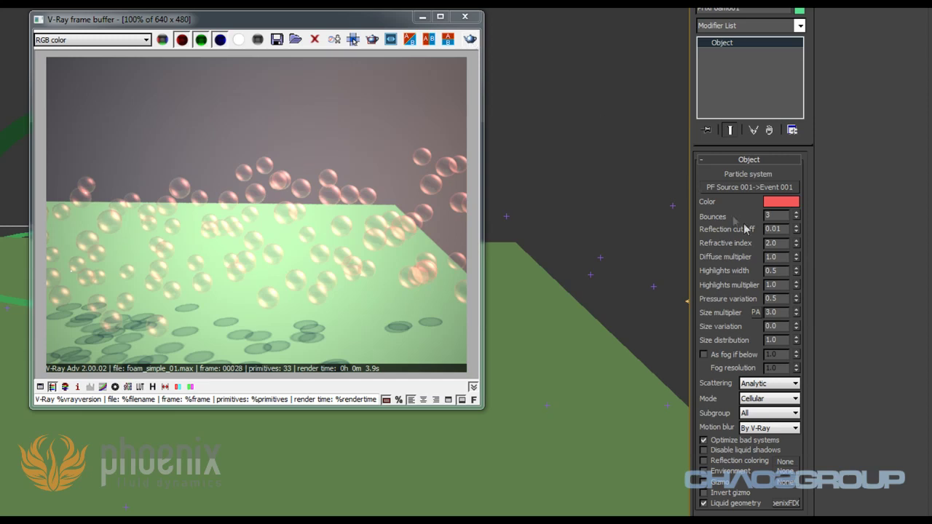
double_click(774, 215)
left_click(470, 39)
Set the size multiplier to 5.0 and re-render the larger bubbles.
double_click(772, 312)
type("5")
key("Return")
left_click(470, 39)
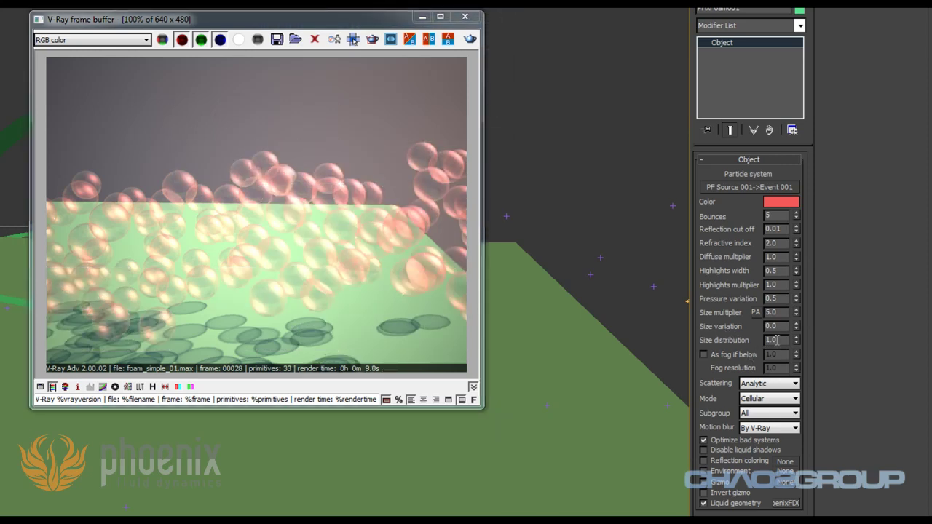
middle_click_drag(691, 463, 549, 308, "alt")
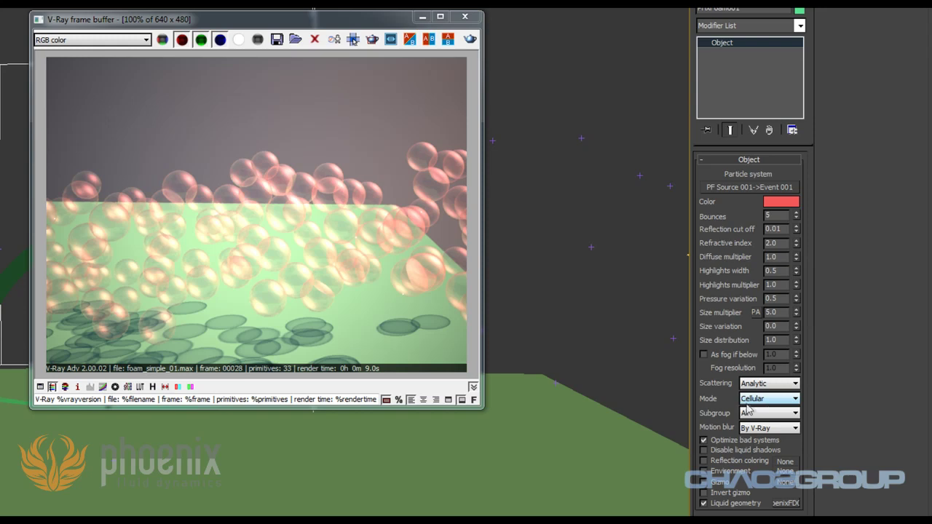
Switch the PHXFoam mode to Bubbles and render the frame.
left_click(750, 400)
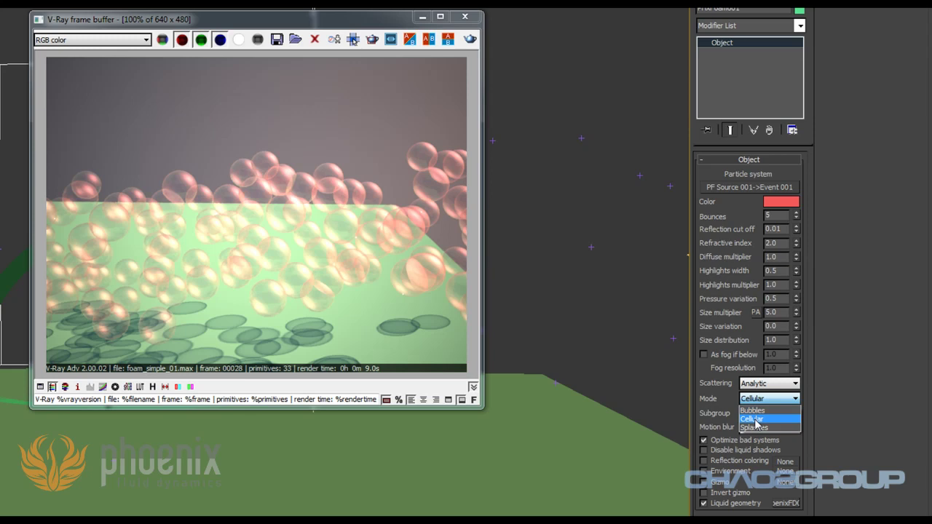
left_click(752, 411)
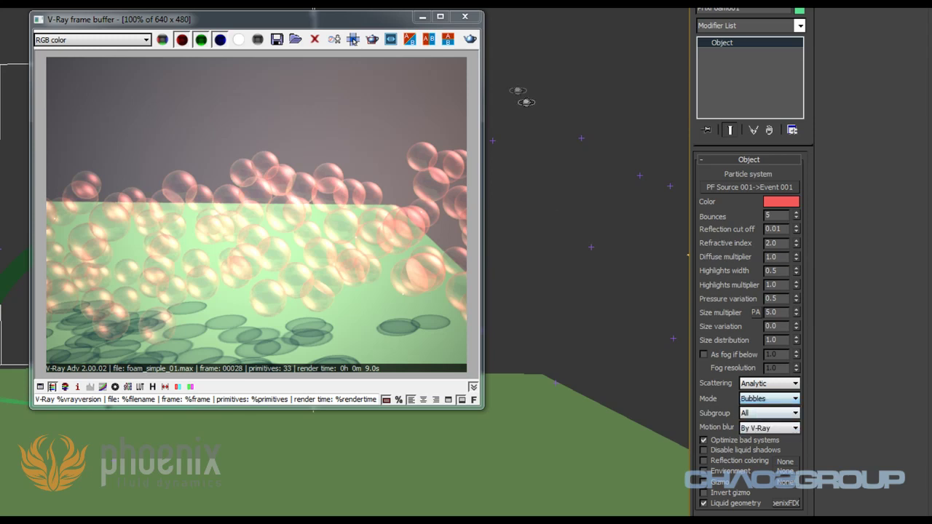
left_click(470, 40)
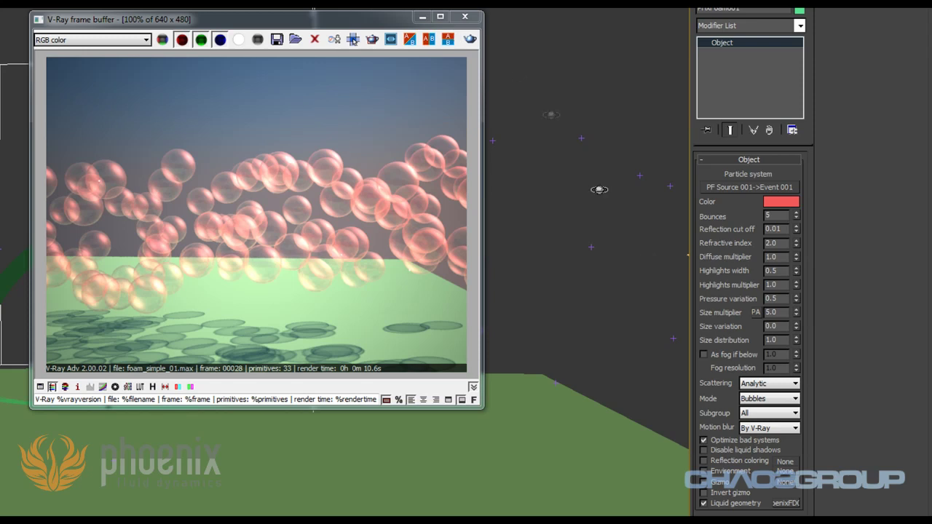
Set the foam mode back to Cellular and re-render for comparison.
left_click(758, 398)
left_click(757, 419)
left_click(469, 39)
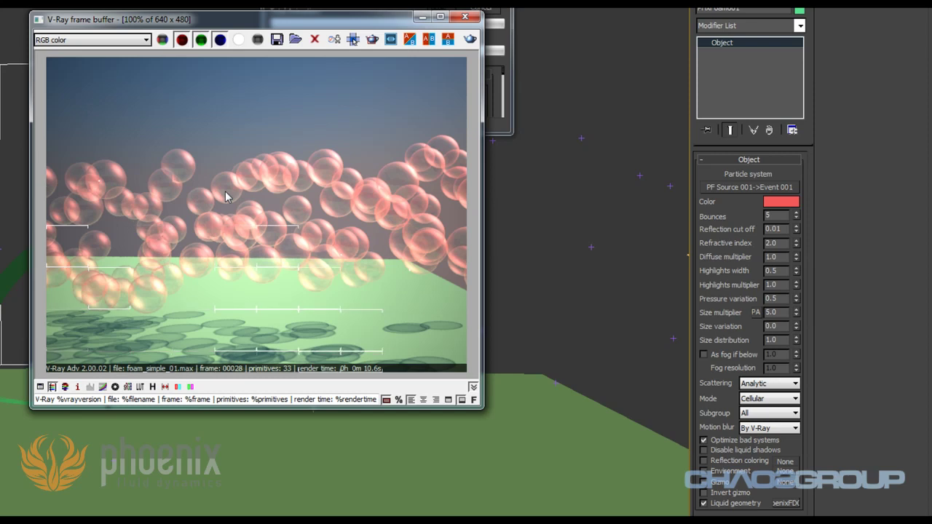
scroll(168, 175, "up", 1)
scroll(170, 177, "up", 1)
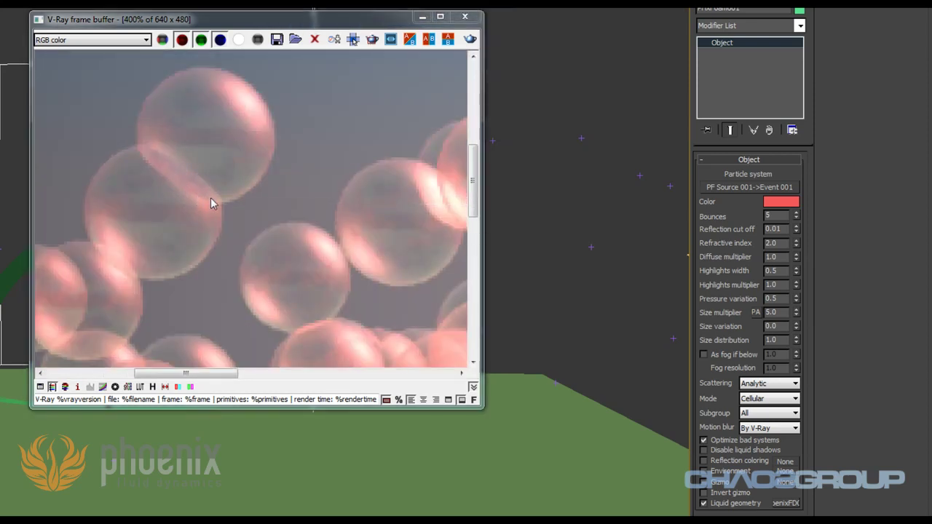
scroll(254, 209, "down", 2)
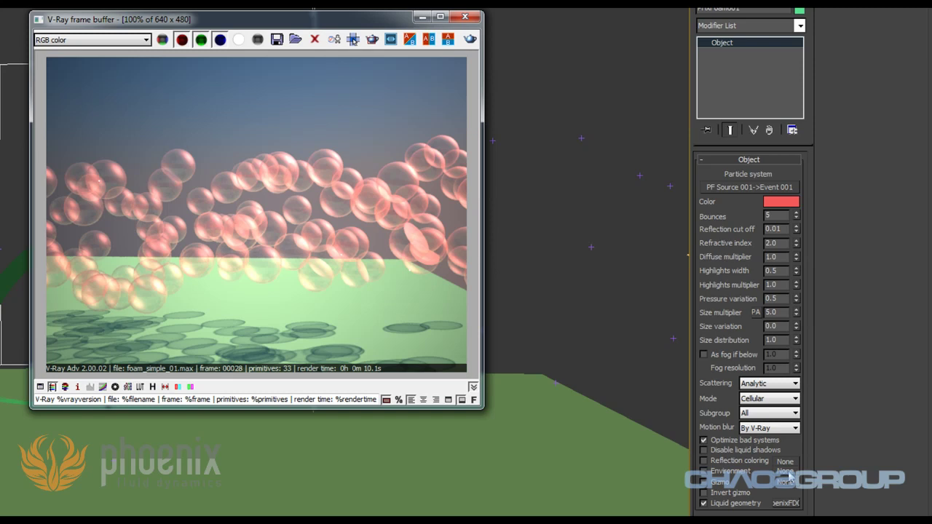
left_click(775, 216)
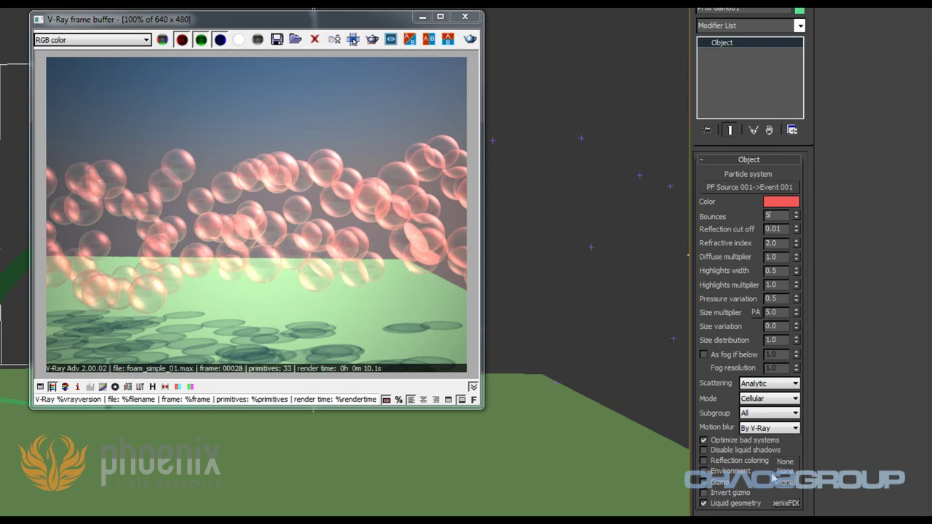
Try the Above water foam subgroup in a render, then cancel it.
left_click(764, 414)
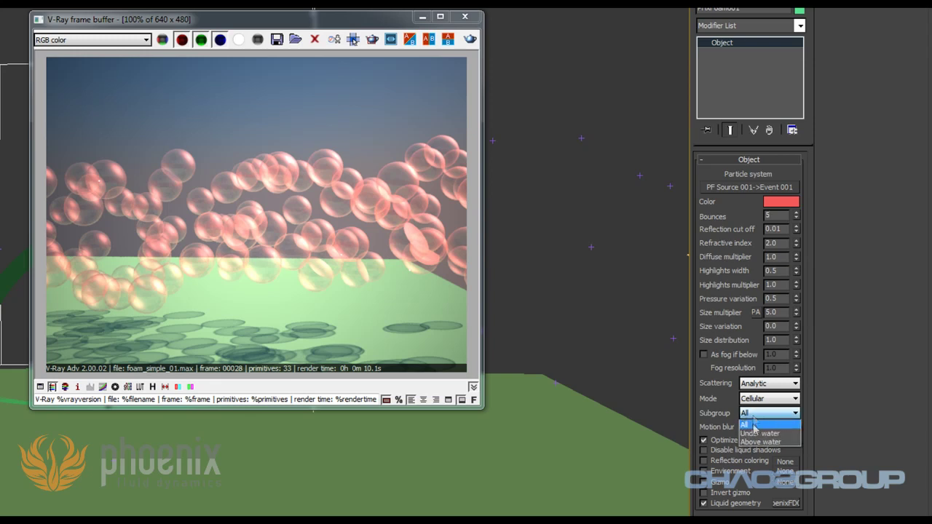
left_click(715, 396)
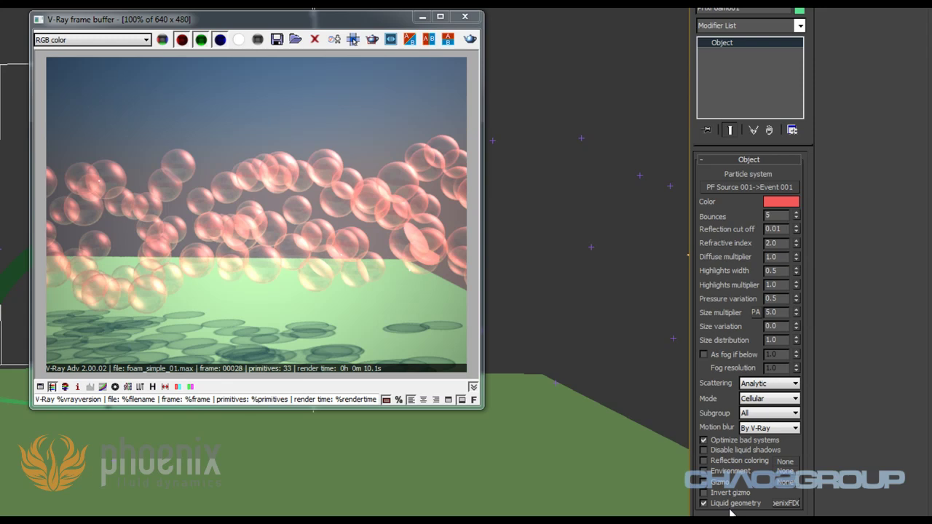
left_click(760, 414)
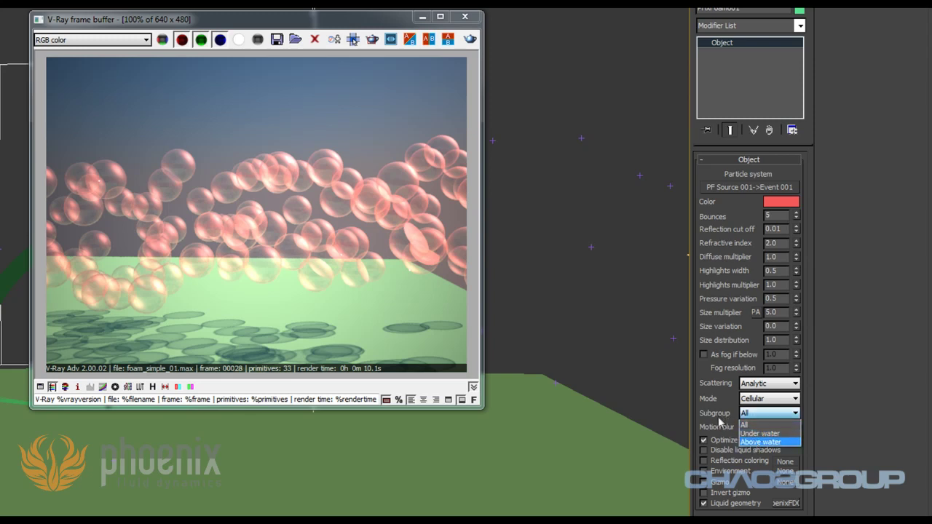
left_click(757, 443)
left_click(470, 40)
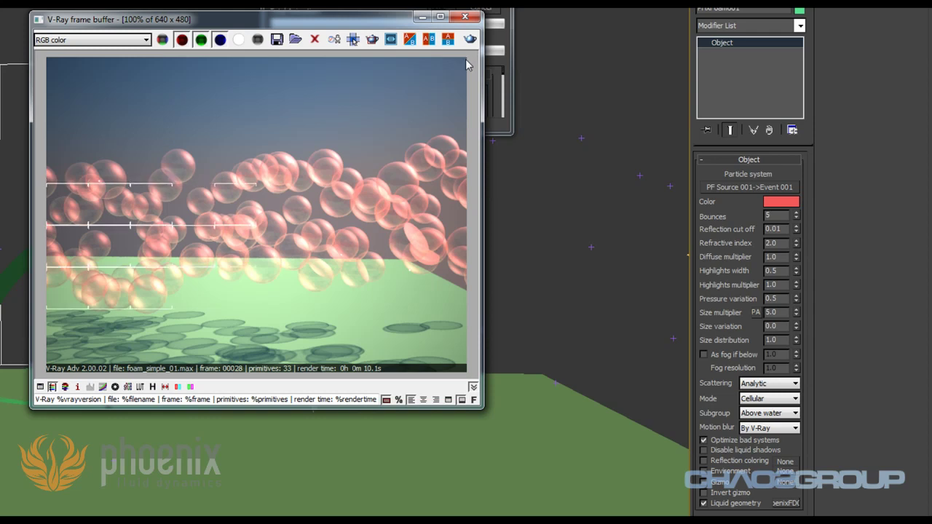
left_click(493, 14)
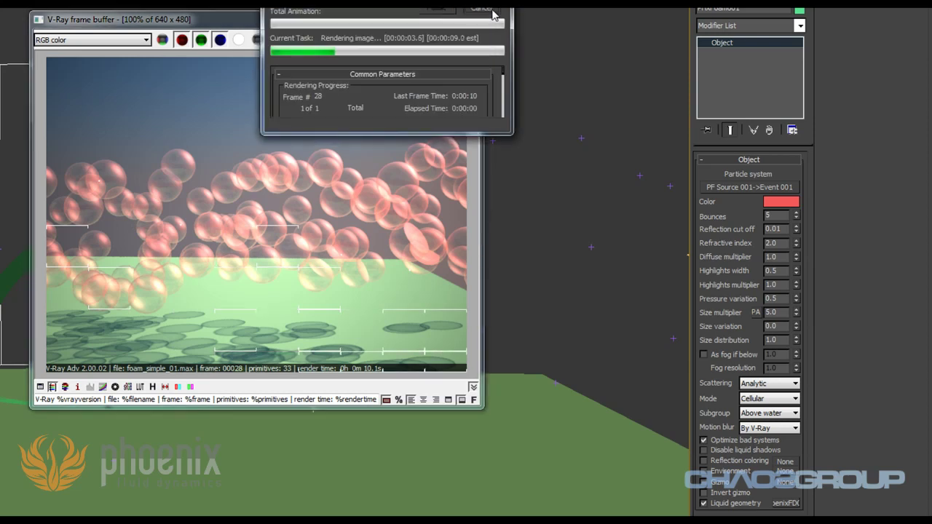
left_click(492, 14)
Set the foam subgroup to Under water and deselect the particle system.
left_click(768, 413)
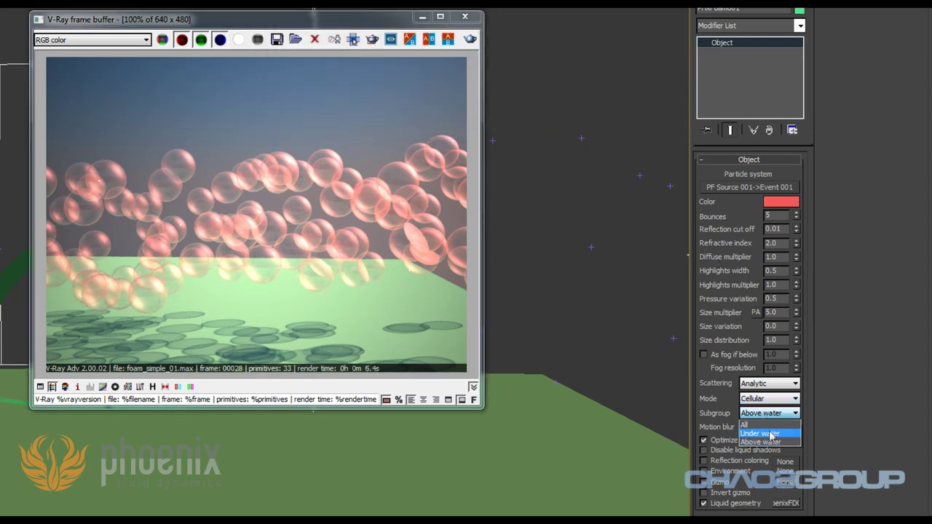
left_click(758, 434)
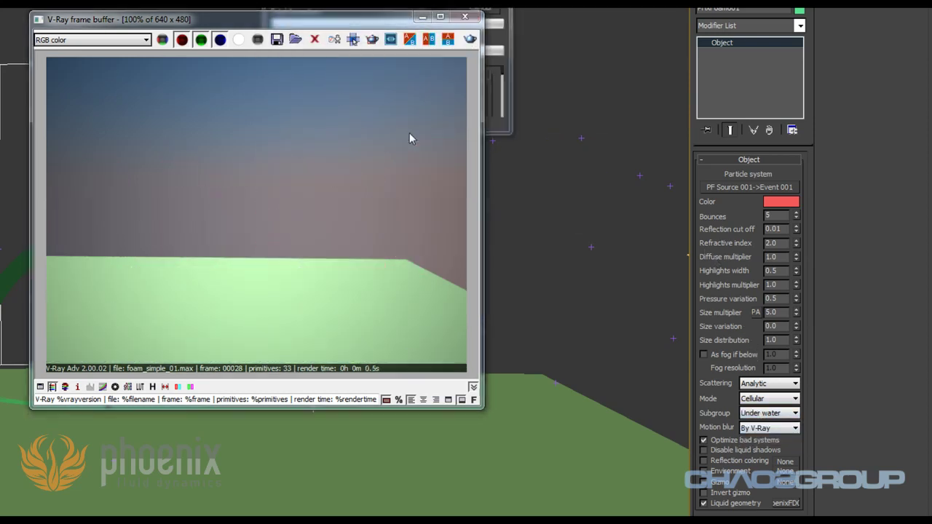
left_click(581, 205)
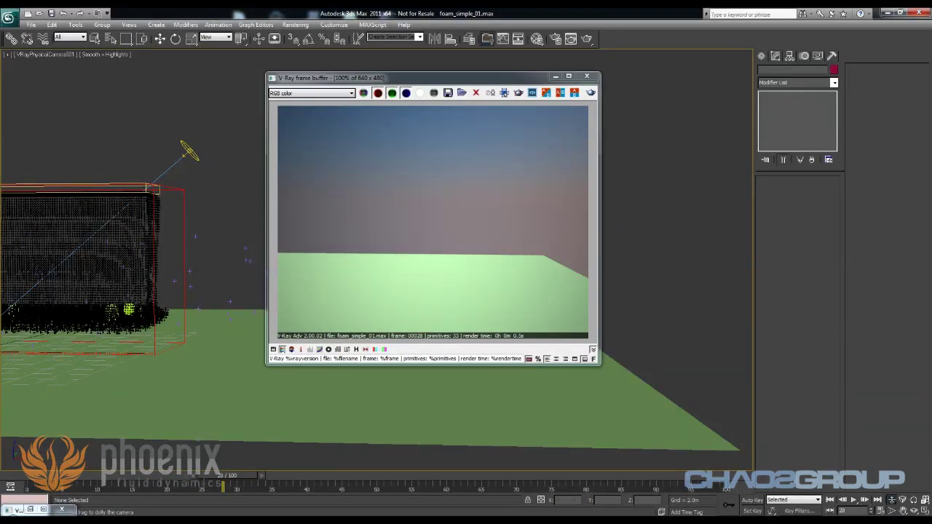
Orbit and dolly the camera close to the foam container, then render the close-up.
left_click(914, 511)
left_click_drag(258, 284, 510, 322)
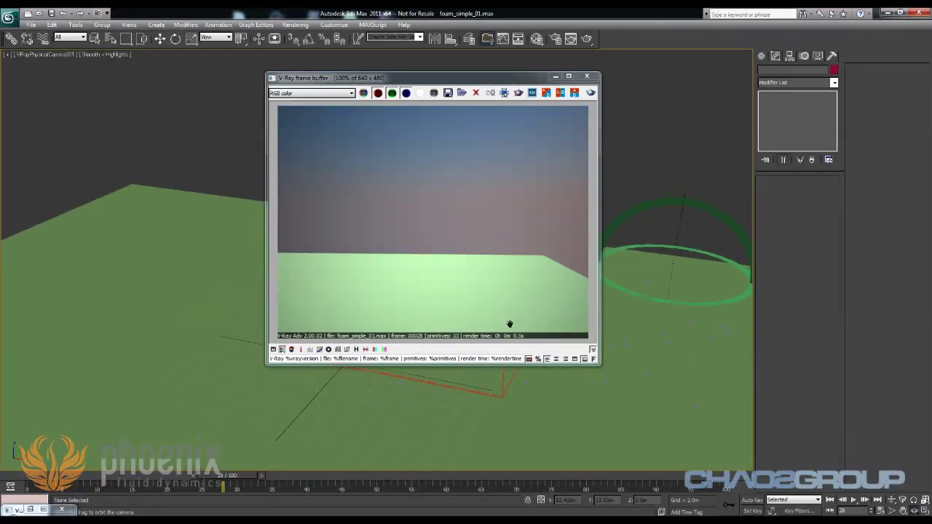
left_click(587, 75)
left_click(891, 500)
left_click_drag(466, 335, 582, 55)
left_click(587, 39)
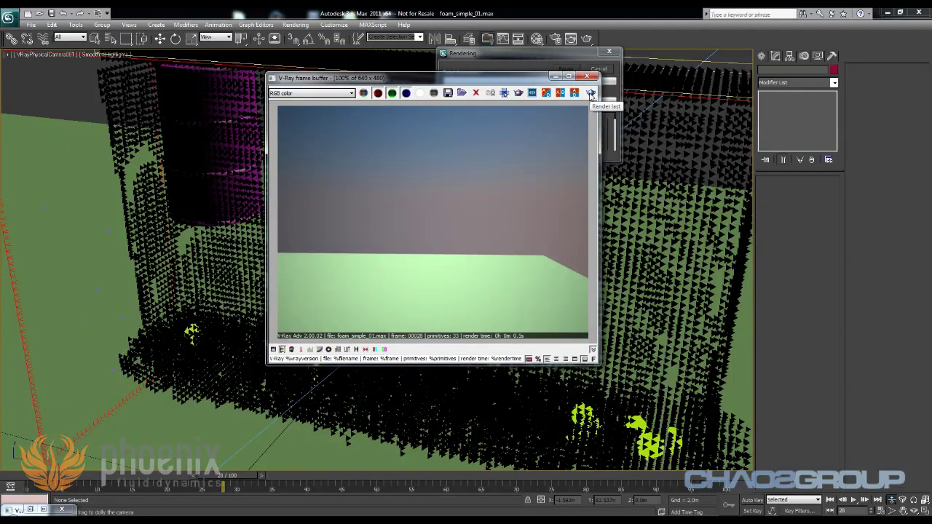
left_click(590, 95)
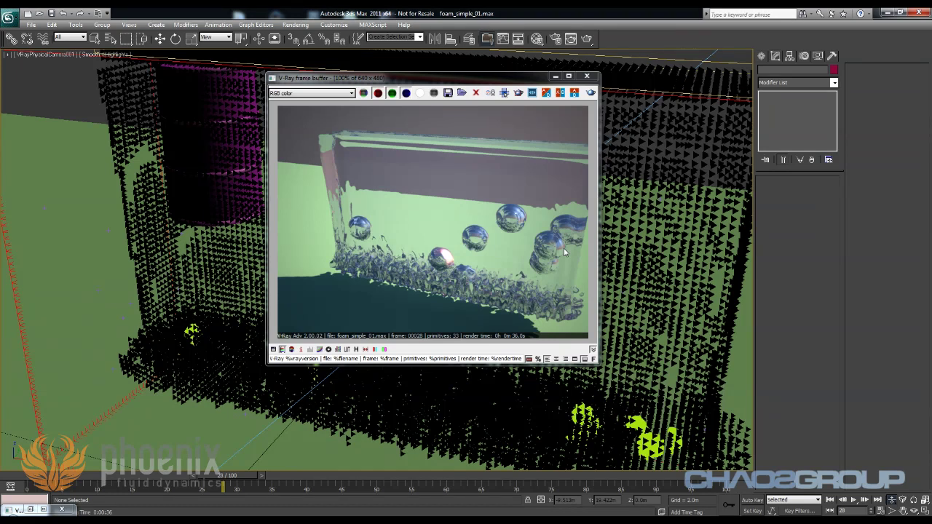
Play rend12b.avi from the renders folder in an enlarged Windows Media Player window.
mouse_move(18, 508)
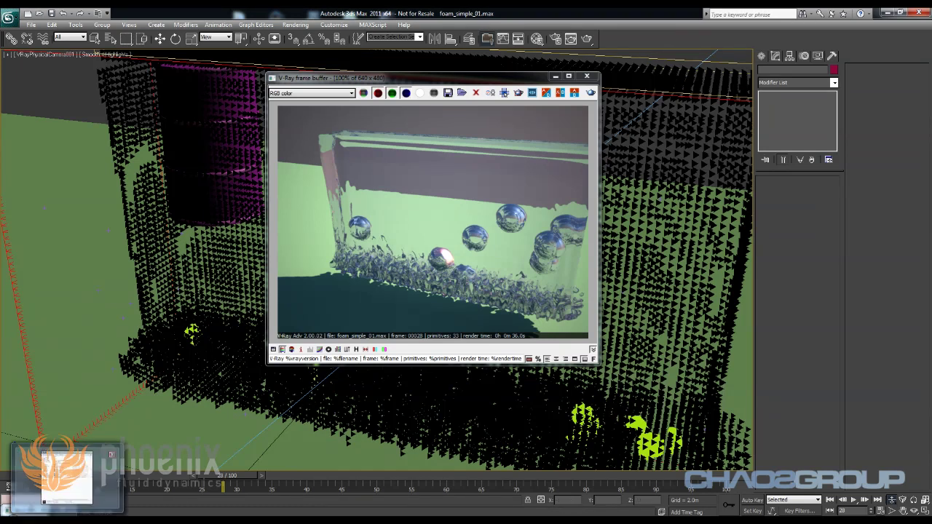
left_click(66, 477)
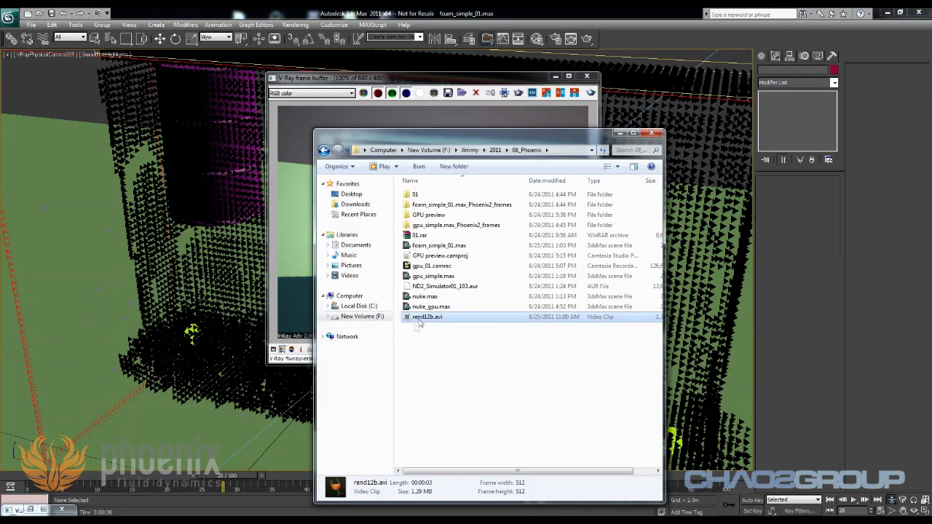
double_click(427, 318)
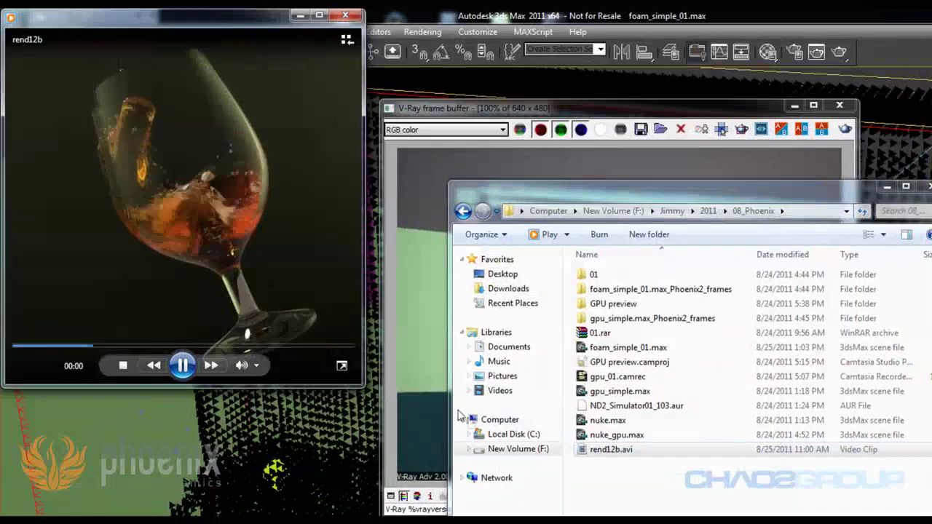
key("alt+3")
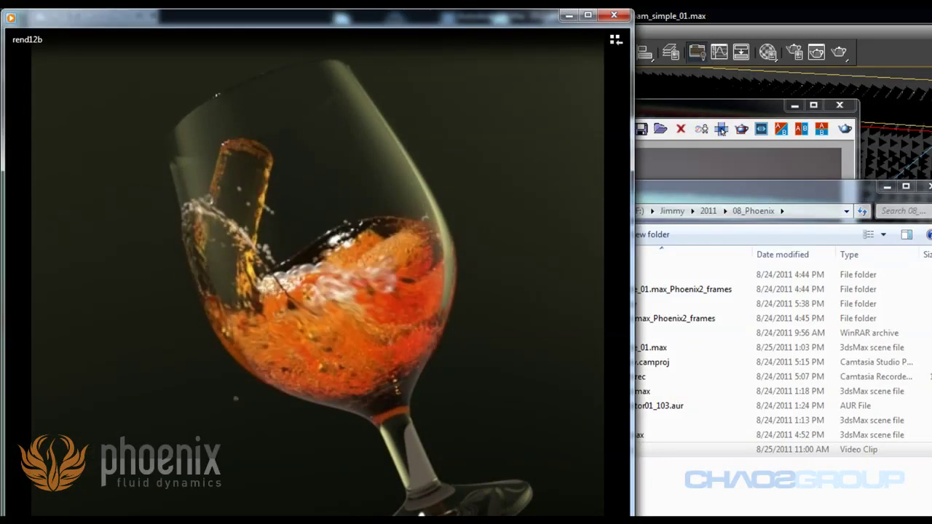